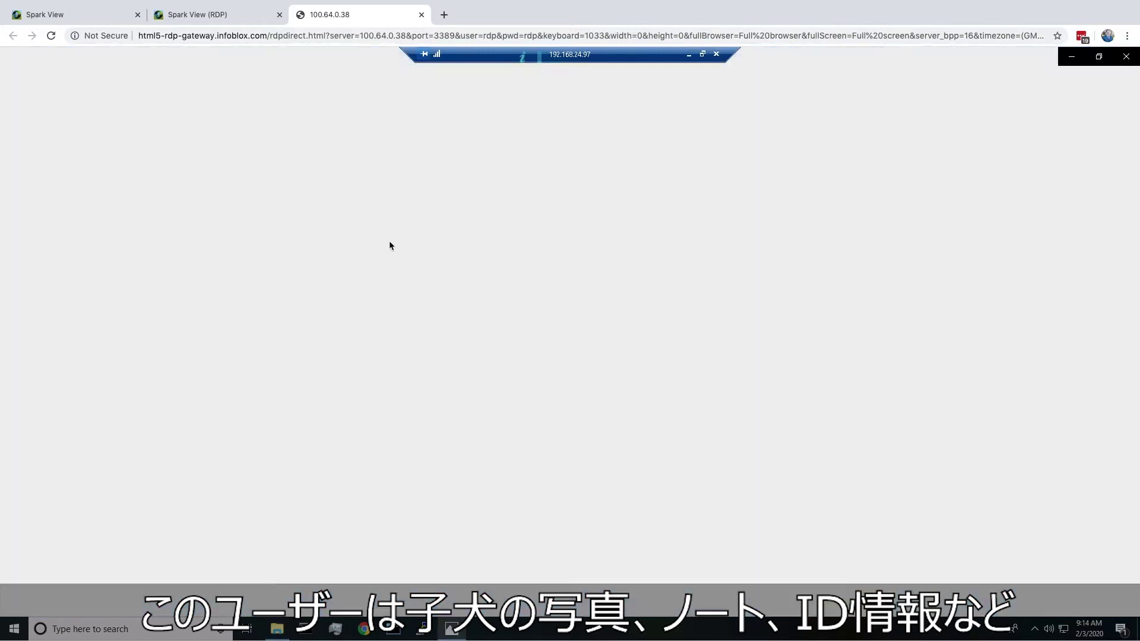
# Step: Close the open picture and review the contents of ID proofs.doc and Personal.txt in FolderToBeAttacked, closing each file after reading
pyautogui.click(1128, 55)
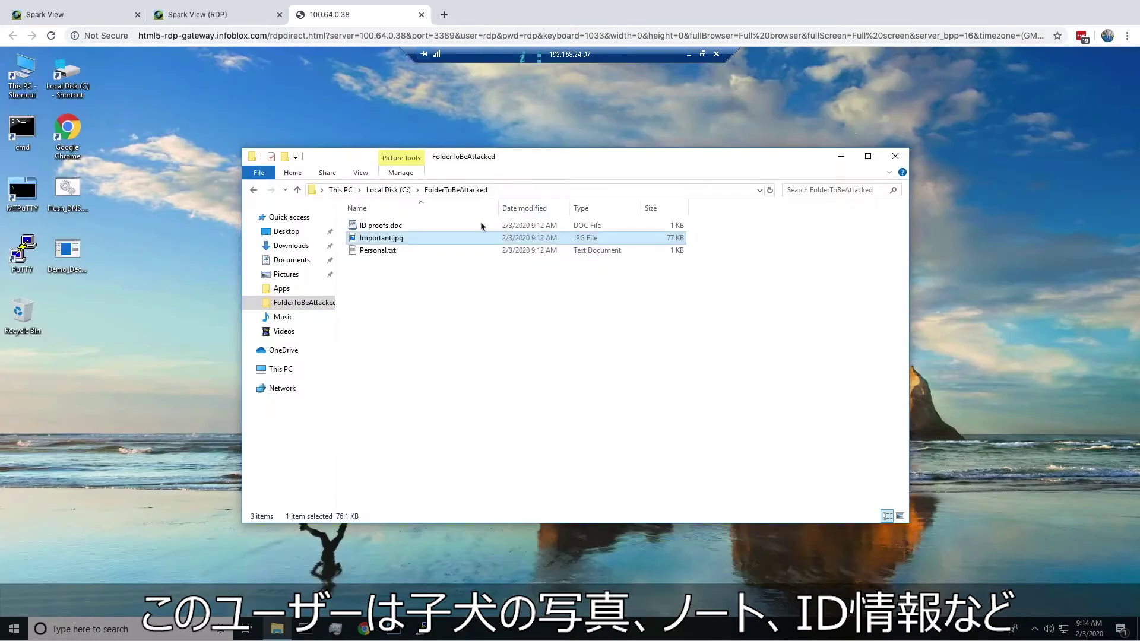
pyautogui.doubleClick(459, 225)
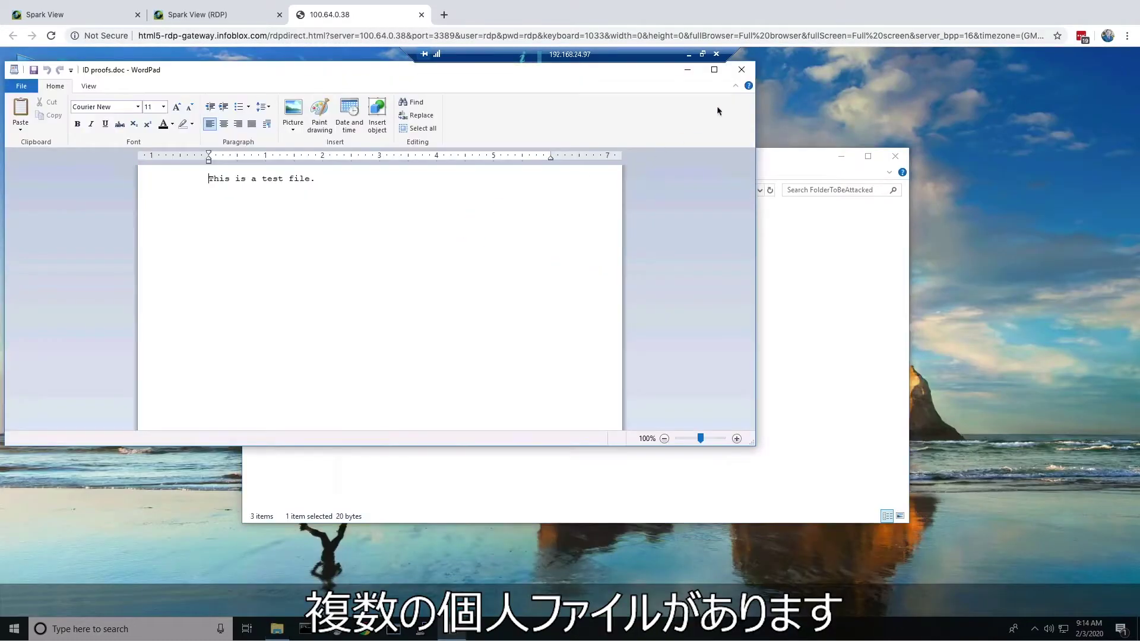
pyautogui.click(742, 71)
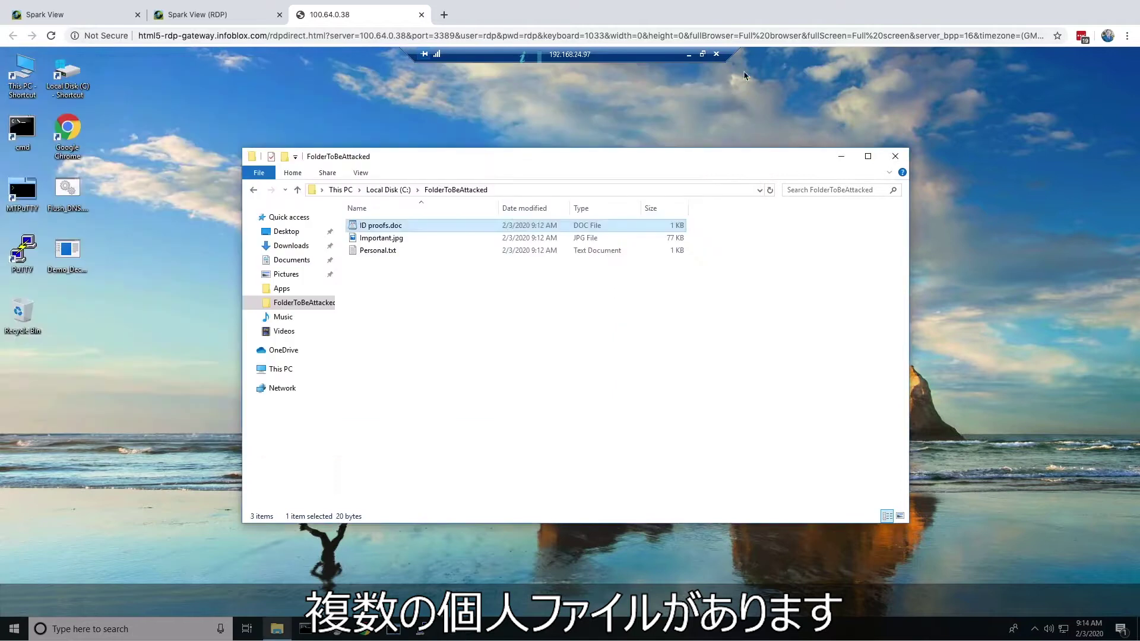
pyautogui.doubleClick(373, 250)
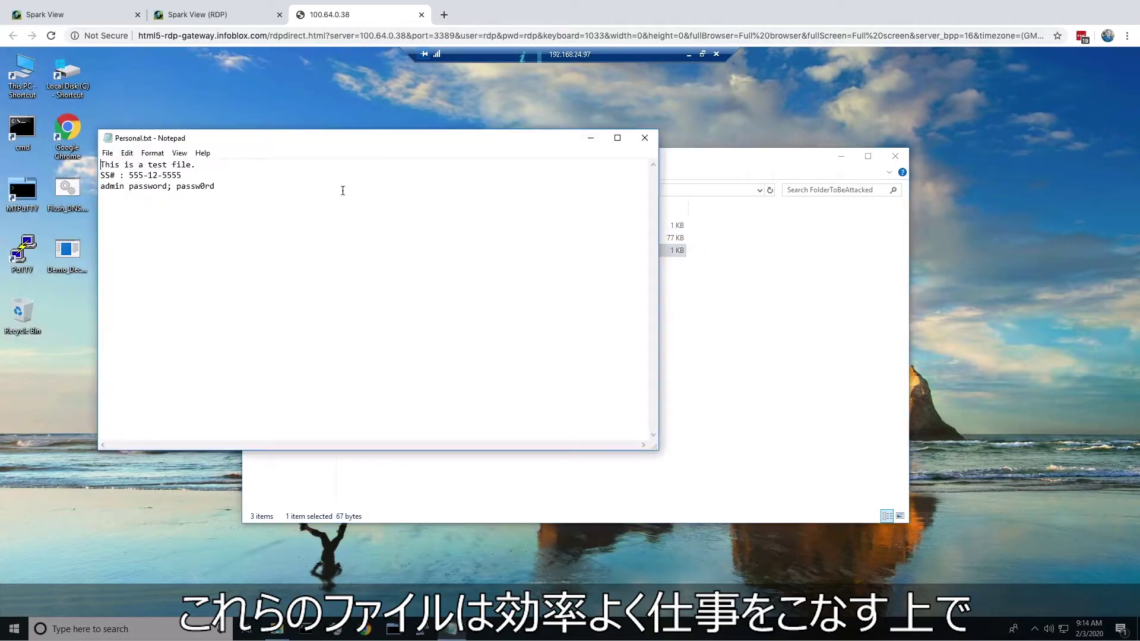
pyautogui.click(646, 139)
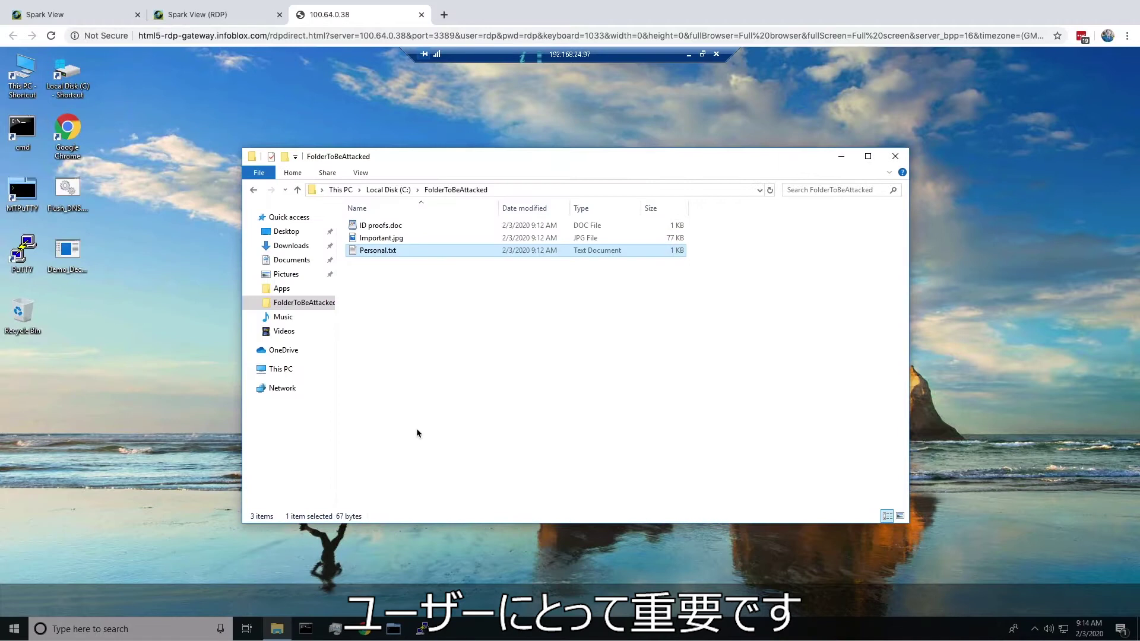
# Step: Open a Chrome browser window on the 192.168.24.97 client
pyautogui.click(364, 629)
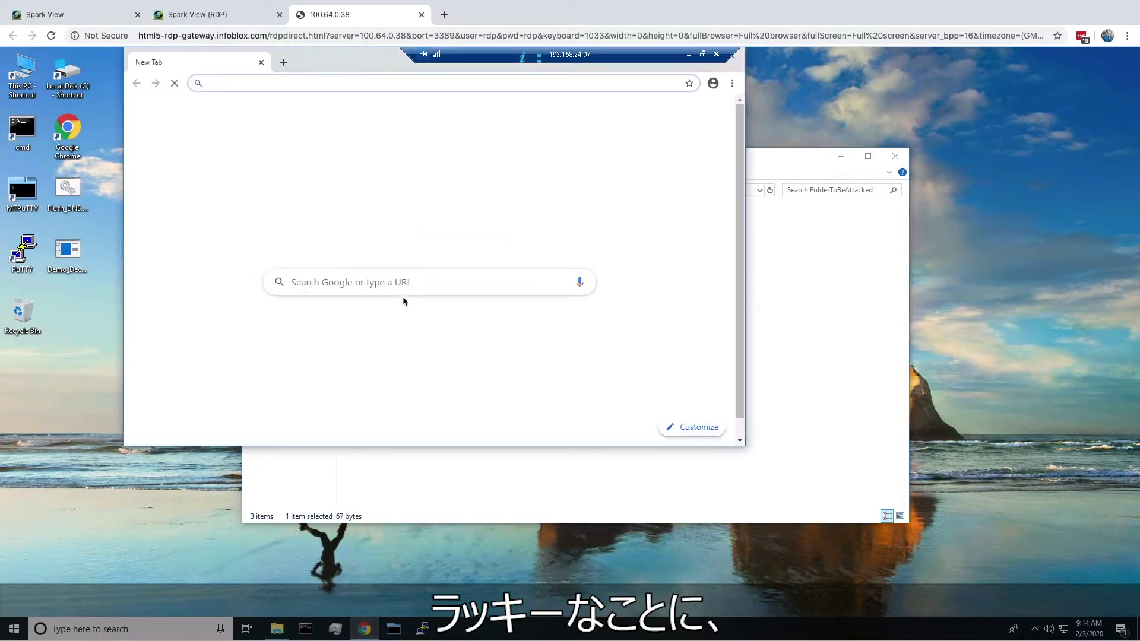
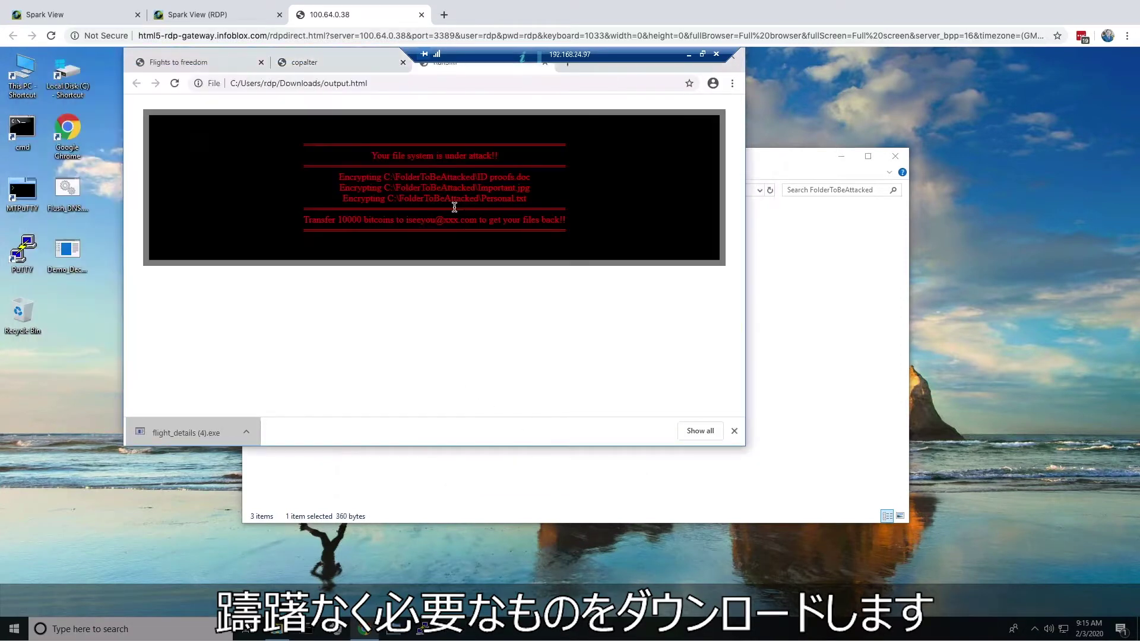
# Step: Close the browser and reopen Important.jpg, ID proofs.doc and Personal.txt in FolderToBeAttacked to check their contents
pyautogui.click(738, 59)
pyautogui.doubleClick(488, 237)
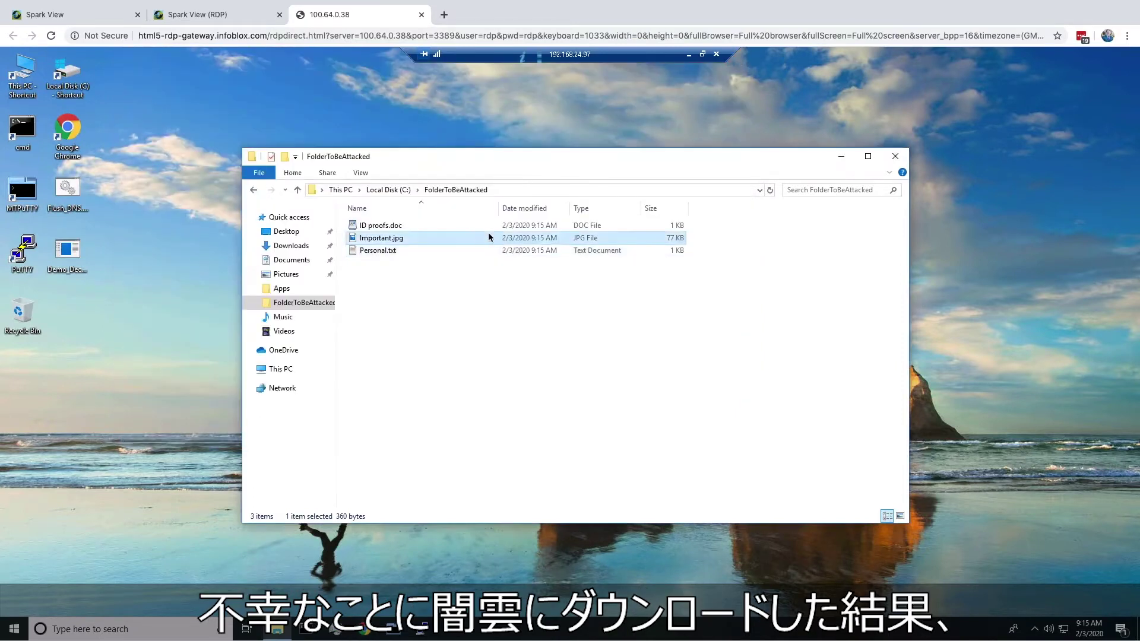
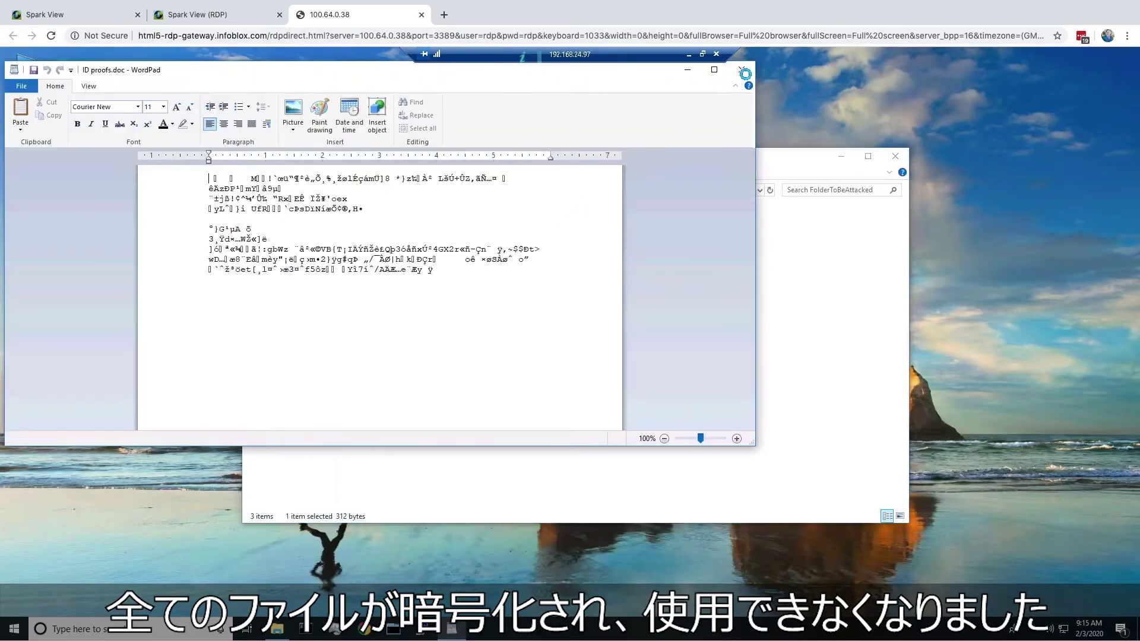
pyautogui.click(742, 70)
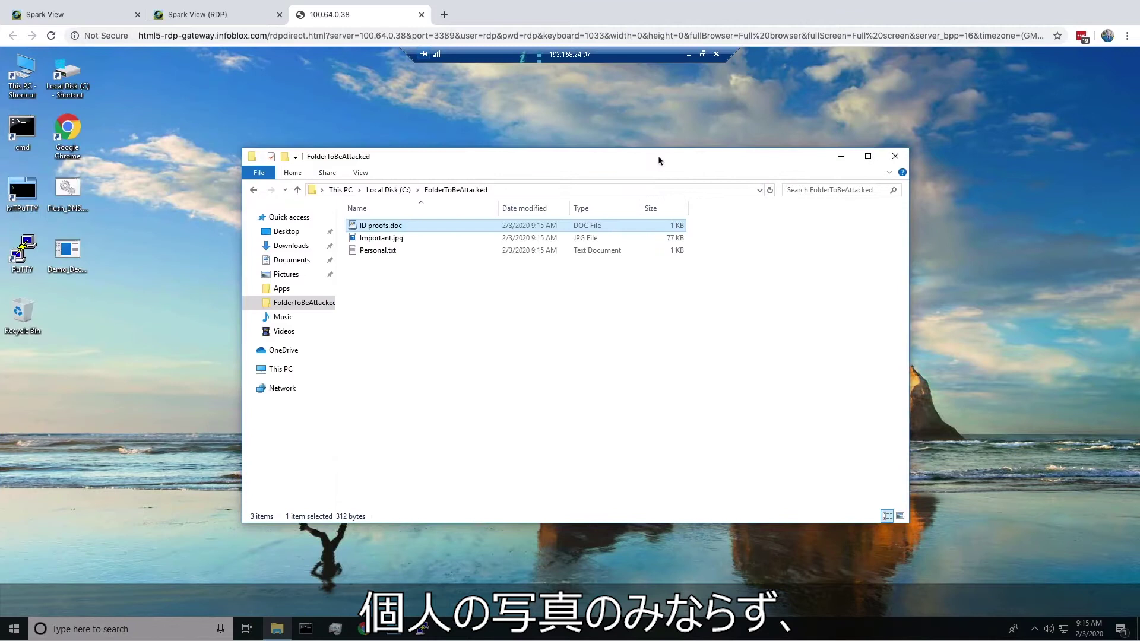
pyautogui.doubleClick(487, 251)
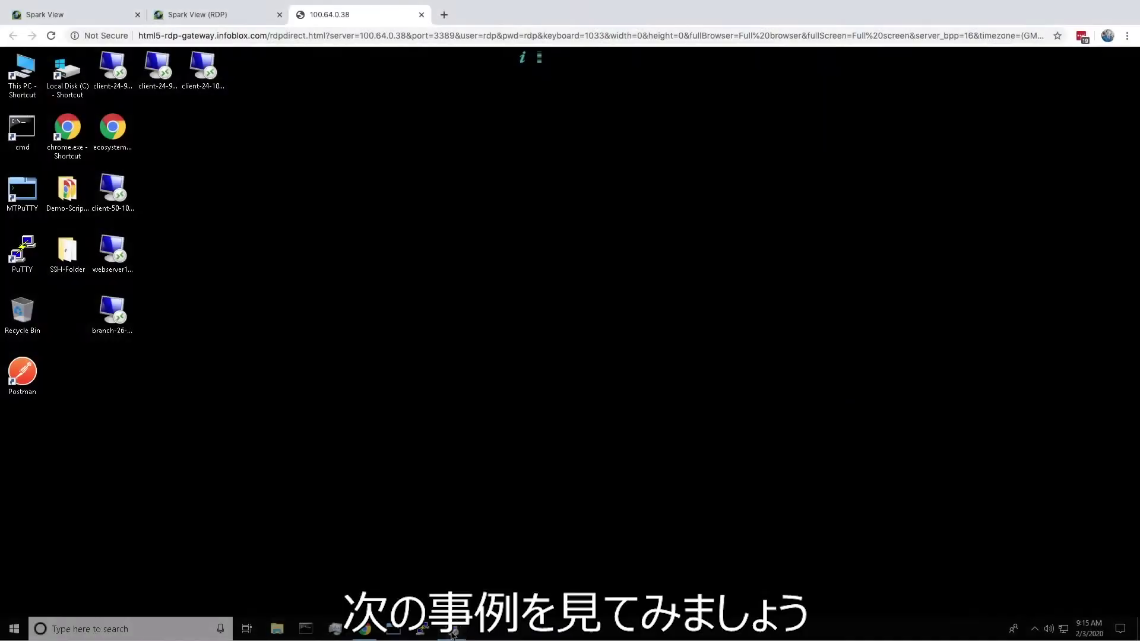
# Step: In the 192.168.26.99 remote session, browse to flyeasy.pw, follow its offer link, and minimize the browser
pyautogui.click(509, 577)
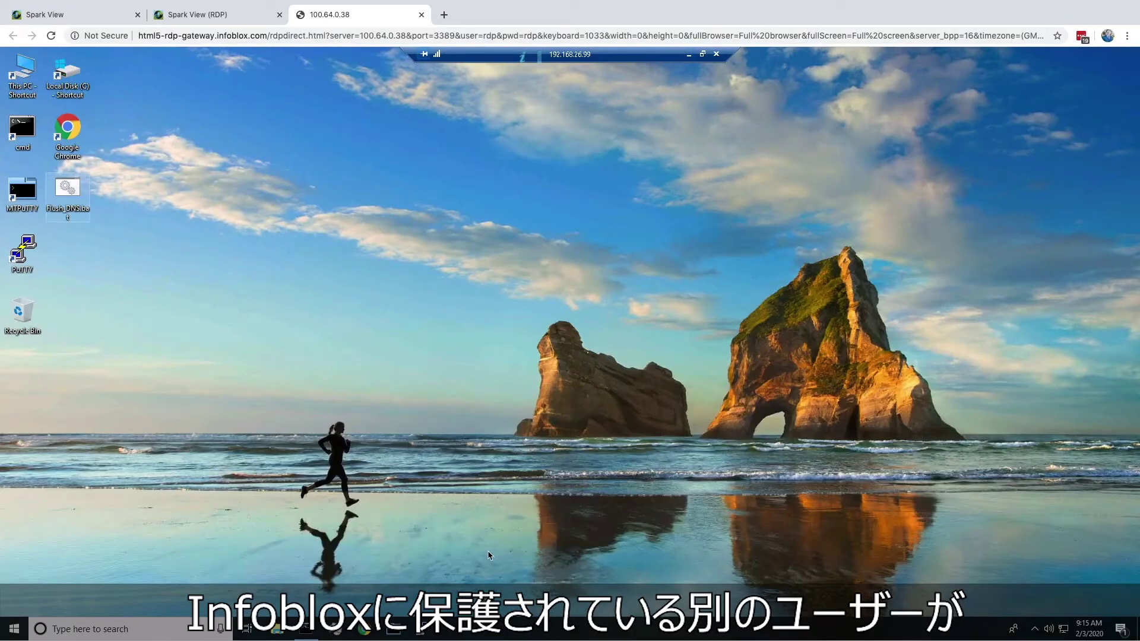
pyautogui.click(364, 630)
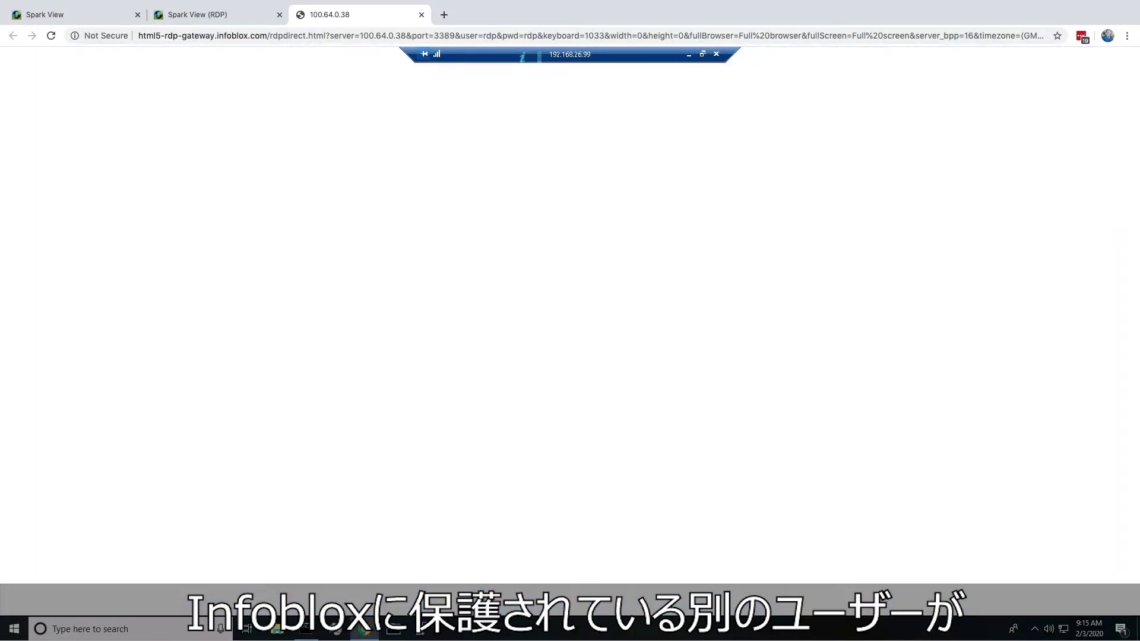
pyautogui.write('flyeasy.pw')
pyautogui.press('Return')
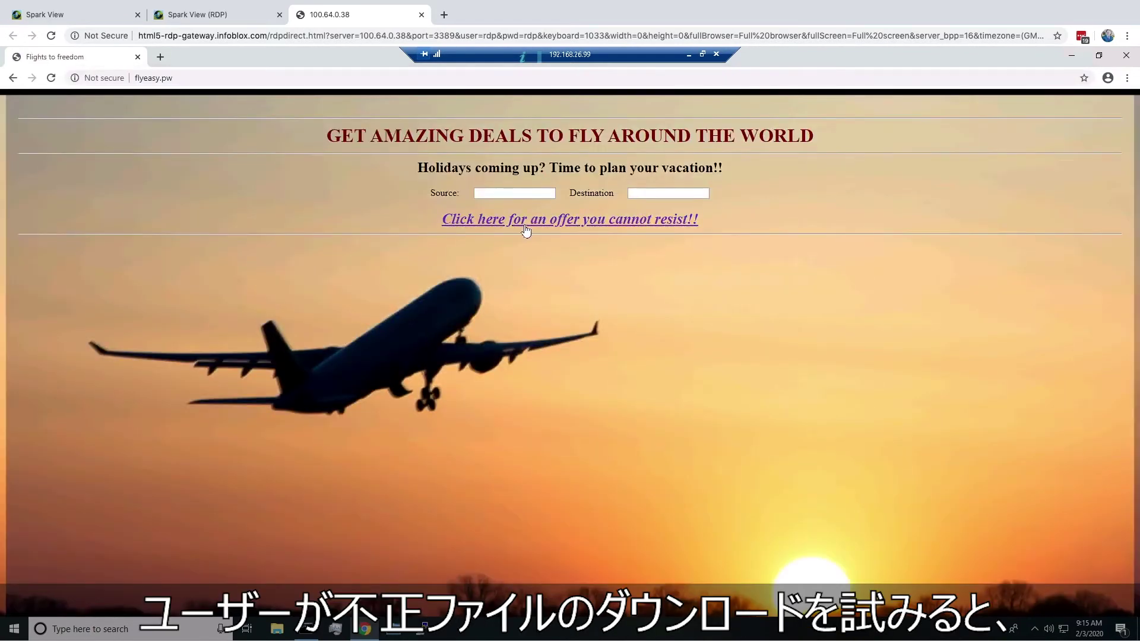
pyautogui.click(525, 229)
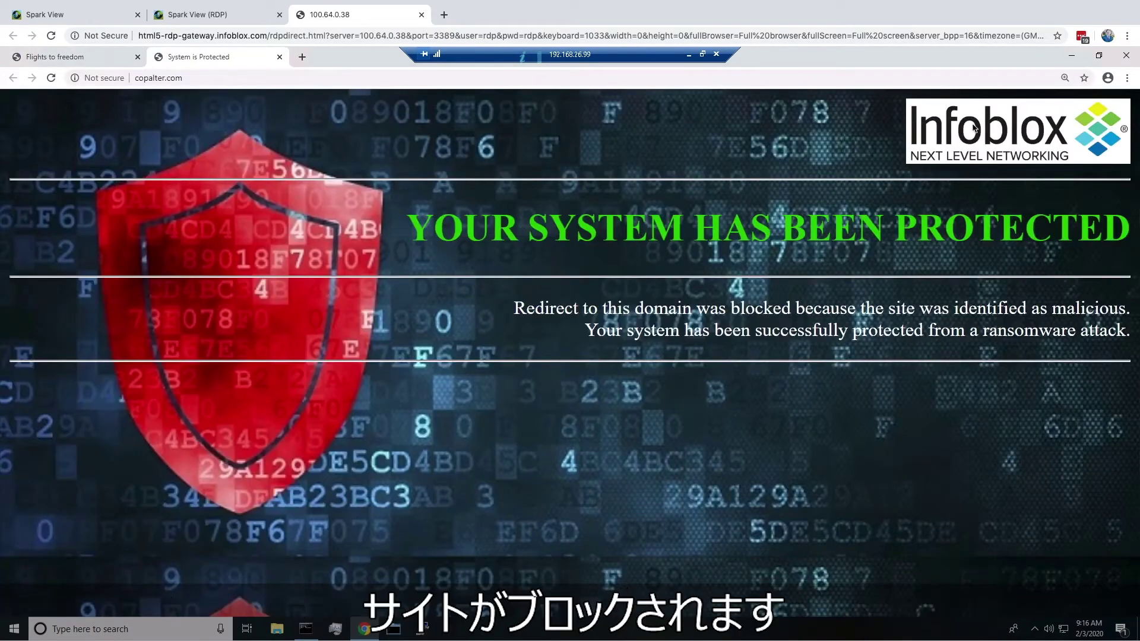
pyautogui.click(1071, 56)
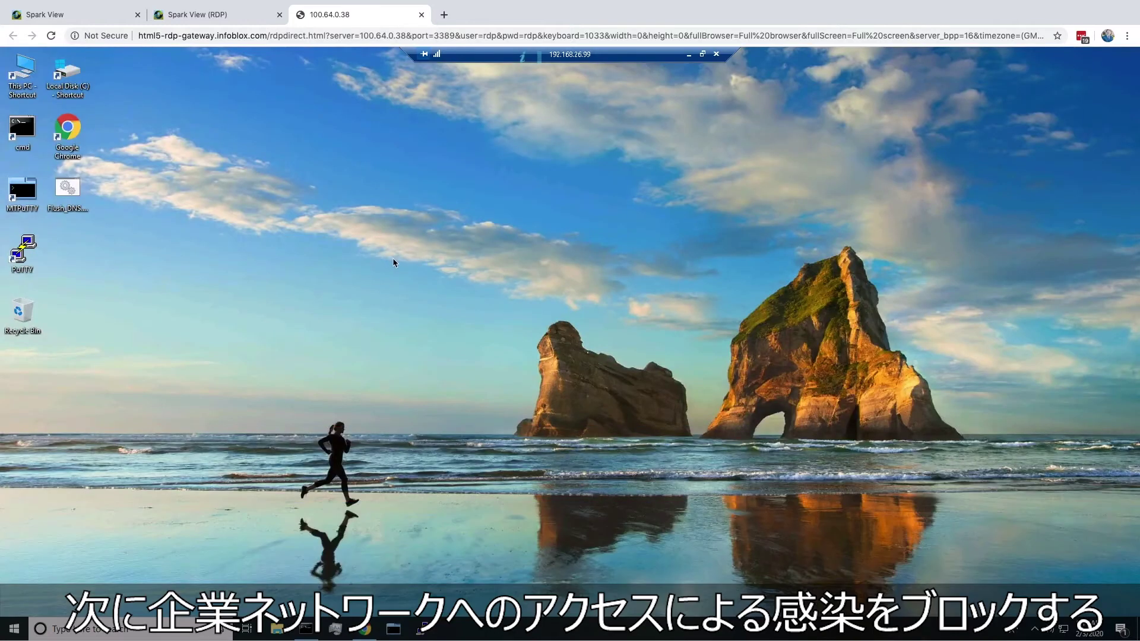
# Step: Start a continuous ping to 172.0.0.3 from a command prompt on the 192.168.26.99 client
pyautogui.click(306, 628)
pyautogui.write('ping ')
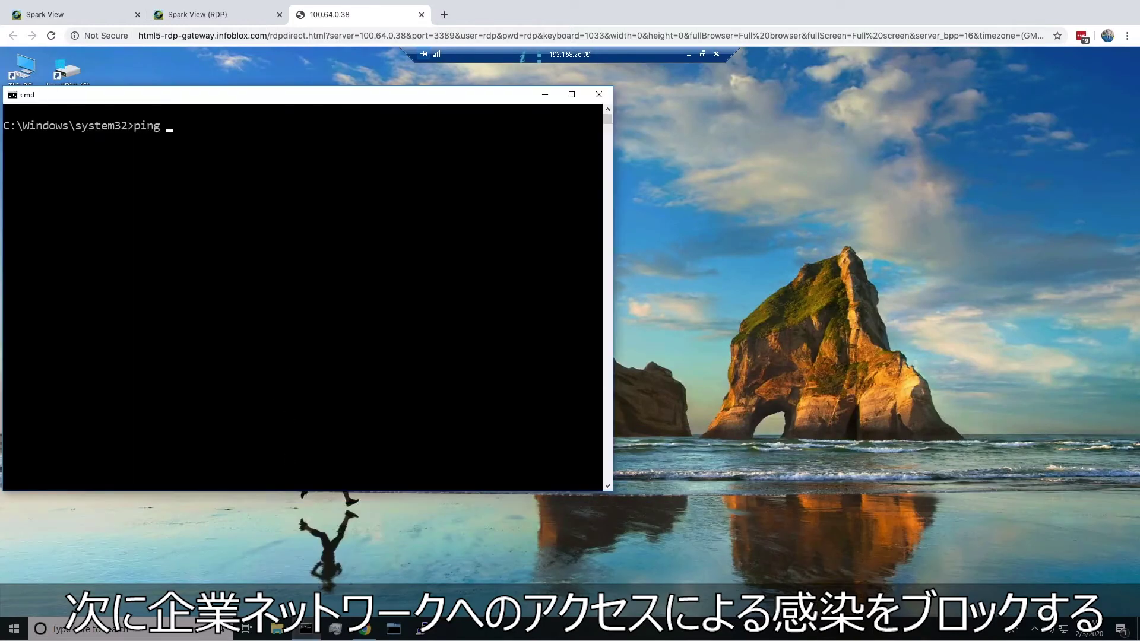
pyautogui.write('172.0.0.3 -t')
pyautogui.press('Return')
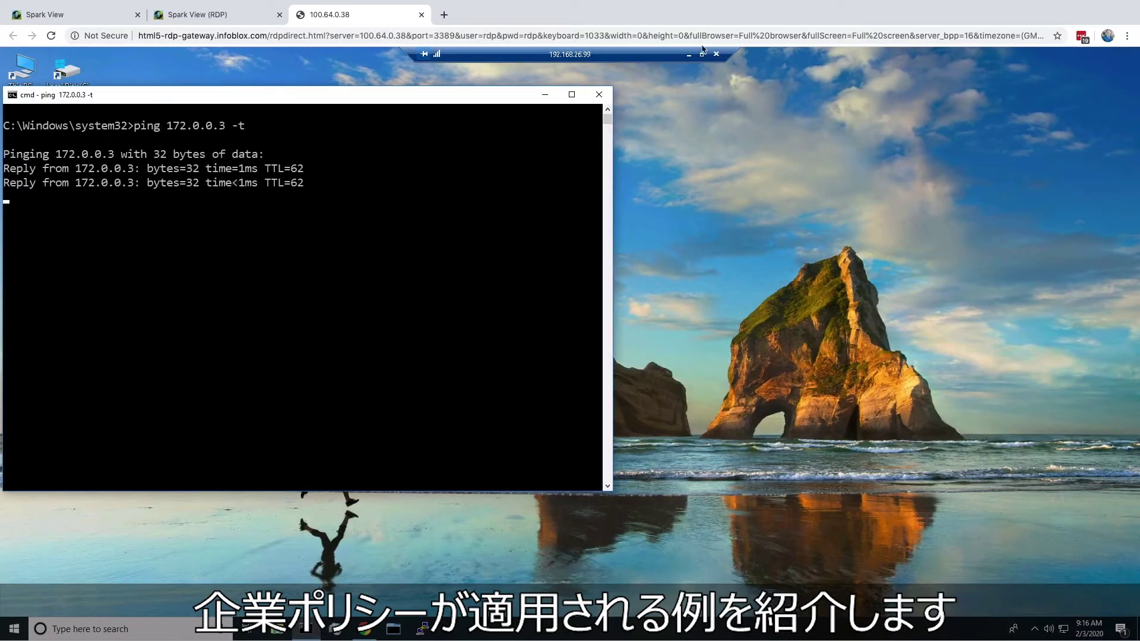
# Step: Arrange the remote session and the local browser side by side, giving the browser about 70 percent of the screen width
pyautogui.click(689, 55)
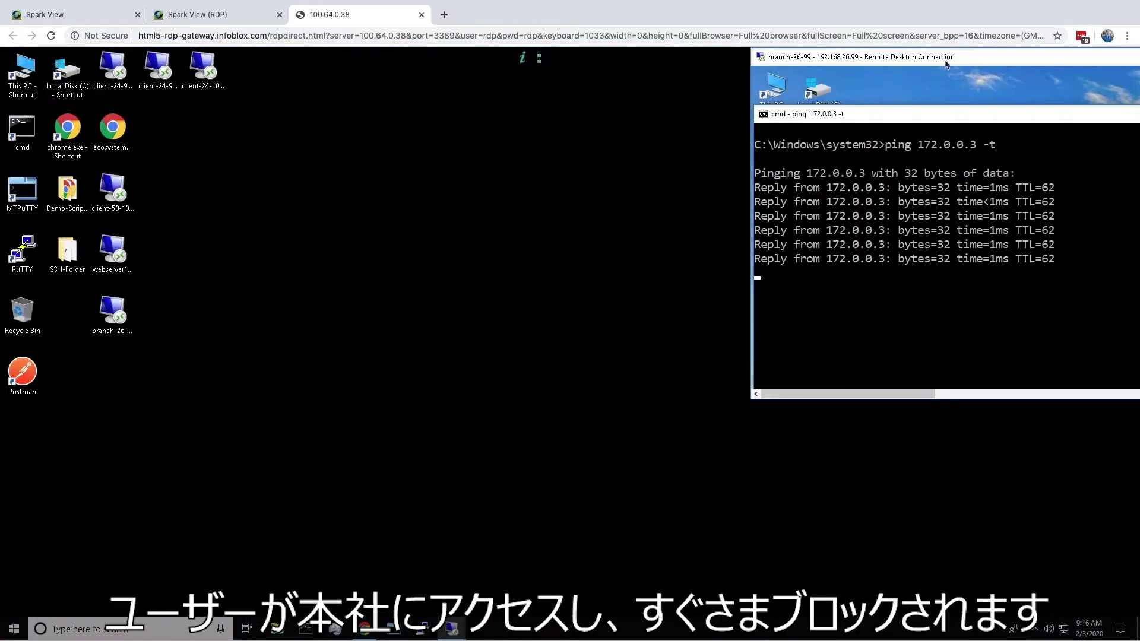
pyautogui.press('super+Right')
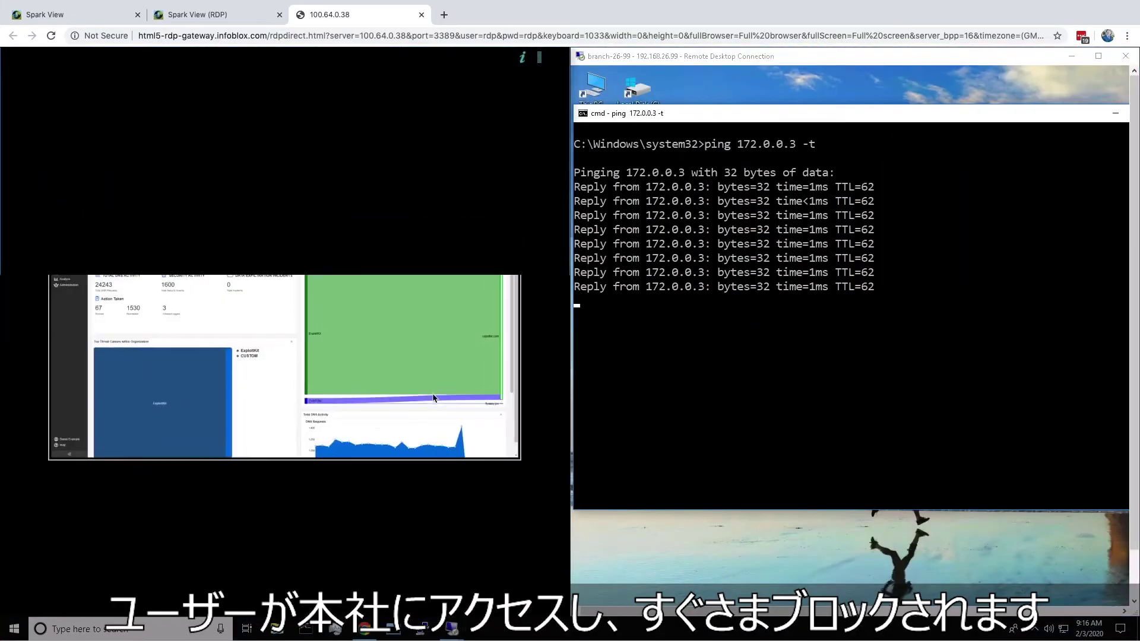
pyautogui.click(509, 273)
pyautogui.moveTo(570, 272); pyautogui.dragTo(823, 267)
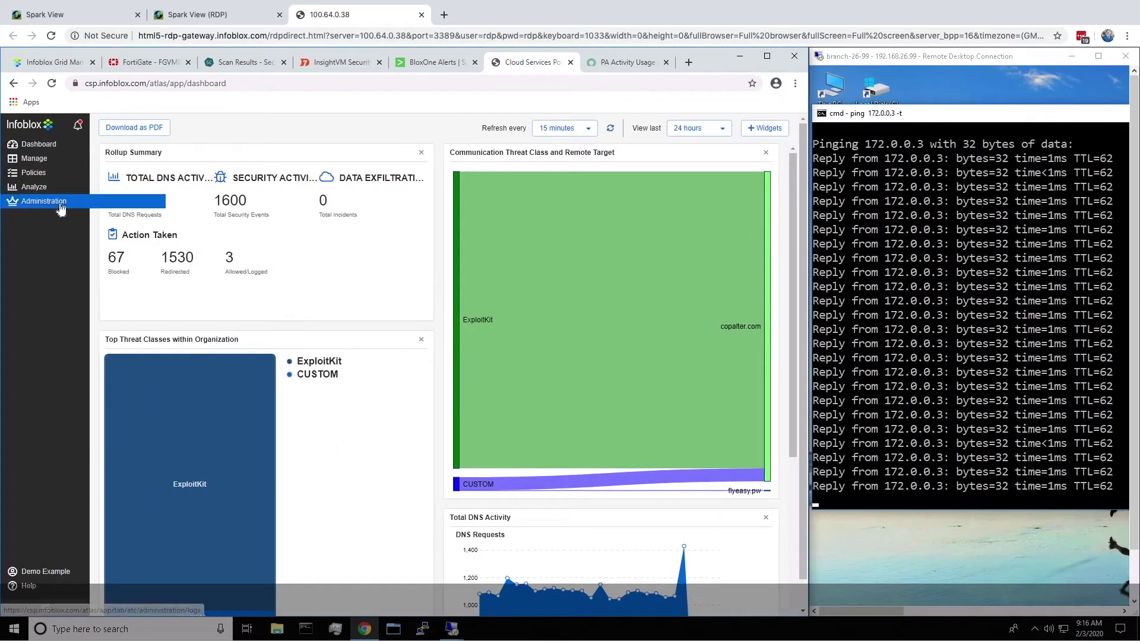
# Step: Open the Security report in the Infoblox cloud portal and search its hits for 192.168.26.99
pyautogui.moveTo(63, 191)
pyautogui.click(127, 244)
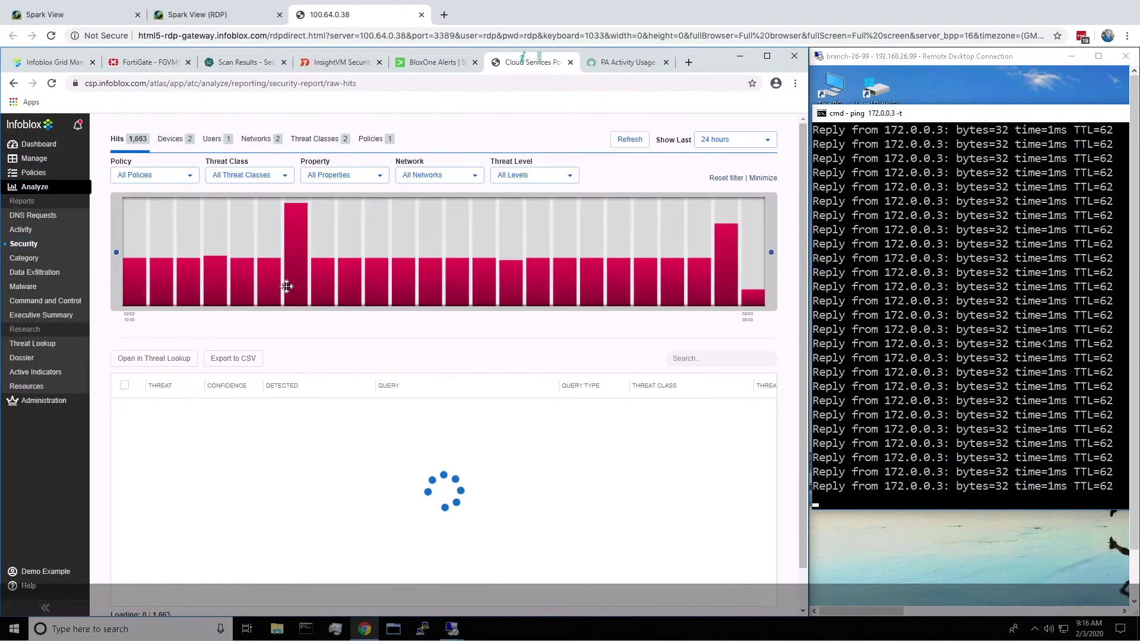
pyautogui.click(677, 358)
pyautogui.write('192.168.26.99')
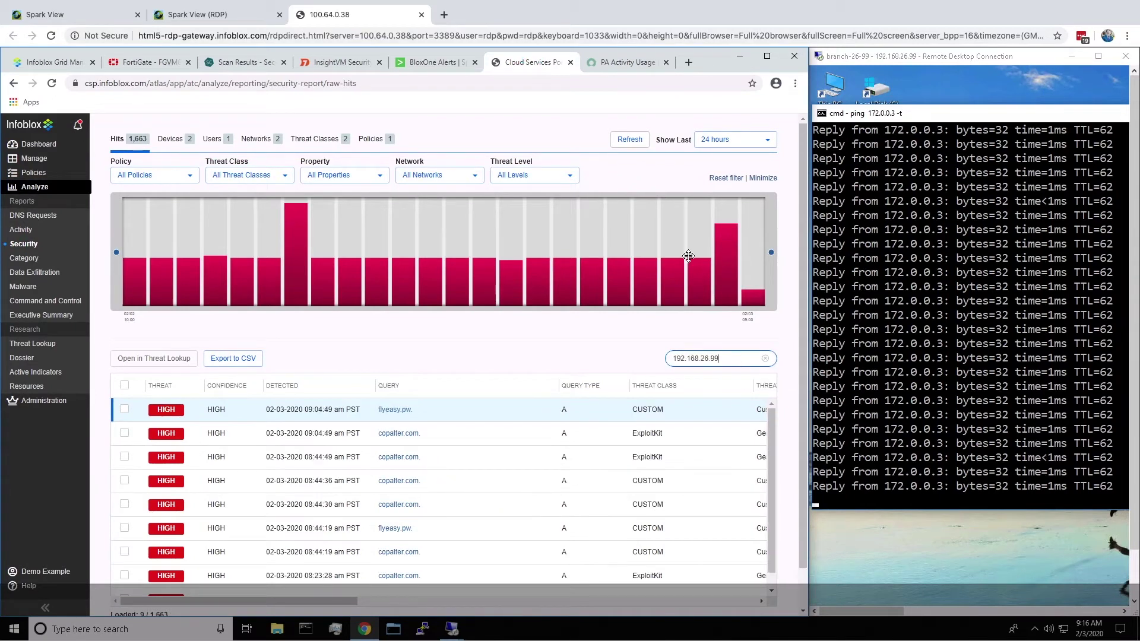
# Step: Limit the security report to the last 1 hour, refresh it, and review the device IP and MAC address columns
pyautogui.click(712, 145)
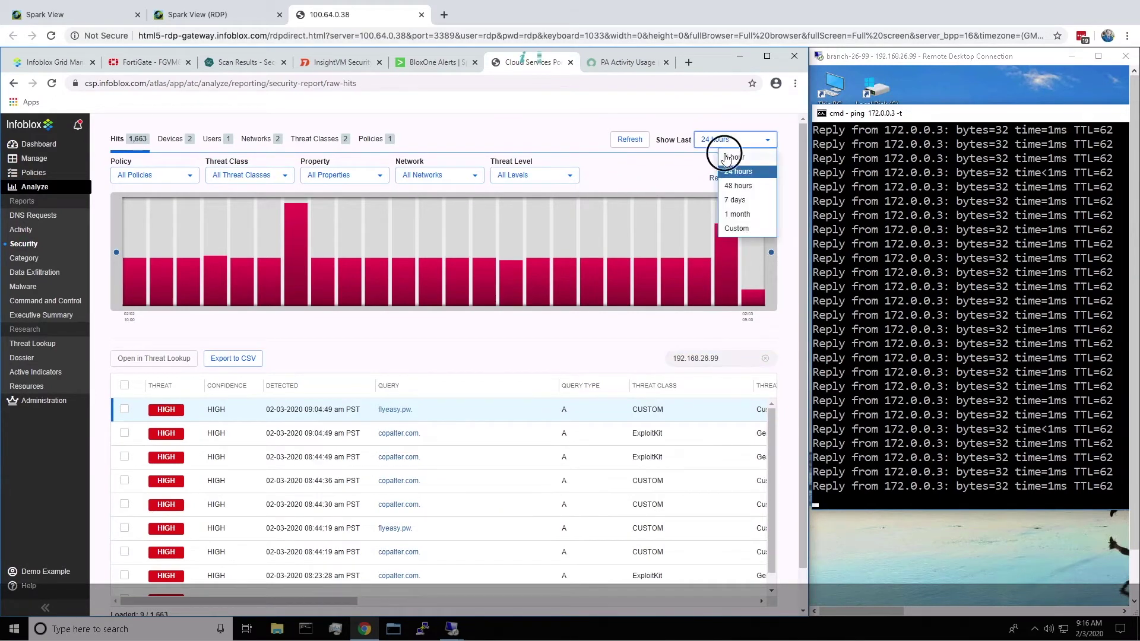
pyautogui.click(725, 157)
pyautogui.click(630, 141)
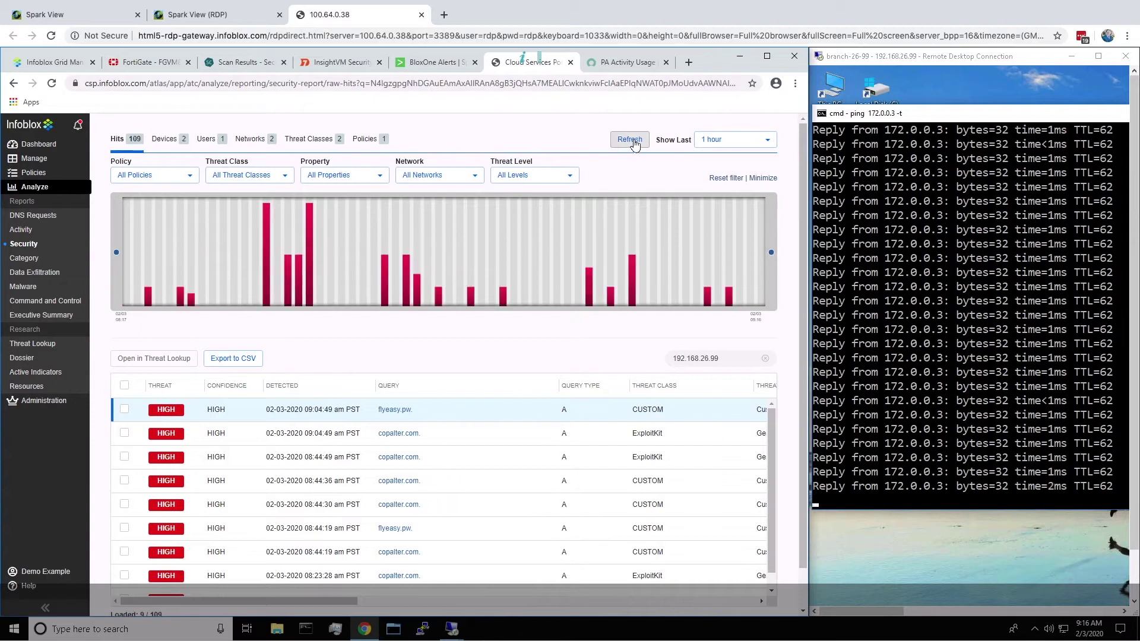
pyautogui.click(631, 140)
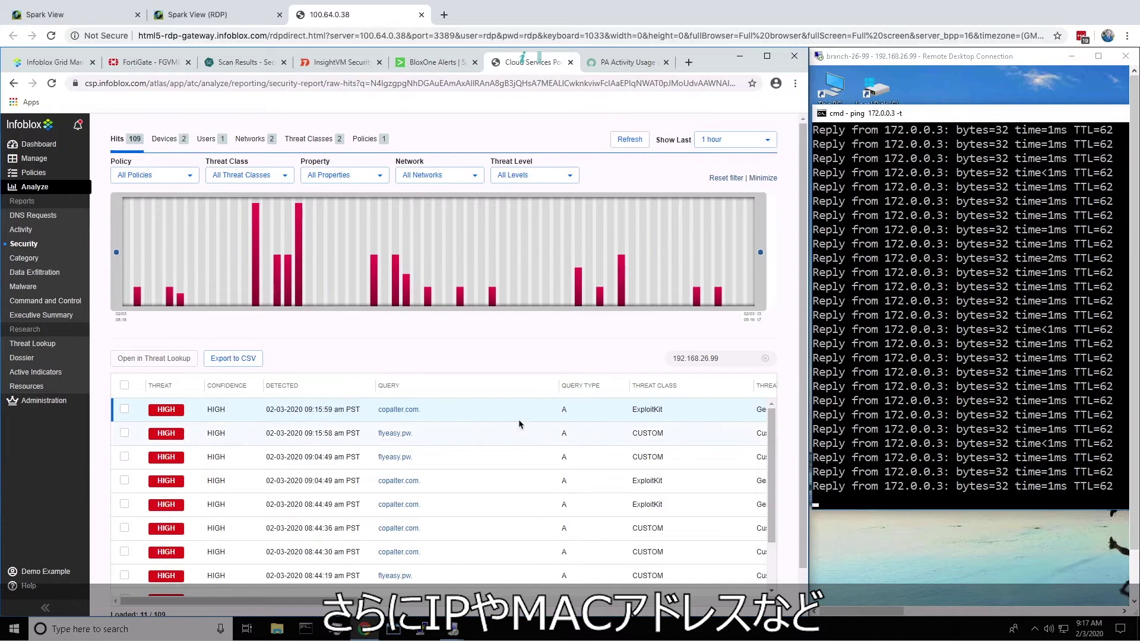
pyautogui.moveTo(327, 601); pyautogui.dragTo(629, 586)
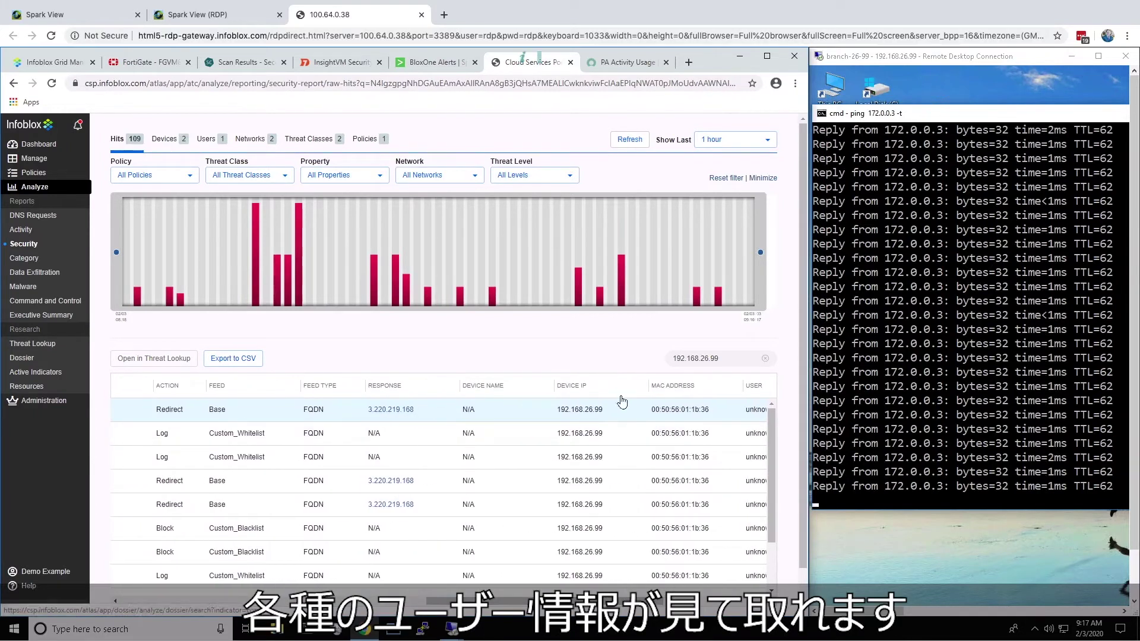
# Step: Switch to Infoblox Grid Manager and inspect the ActiveTrust Cloud Client settings, closing them without saving
pyautogui.click(64, 63)
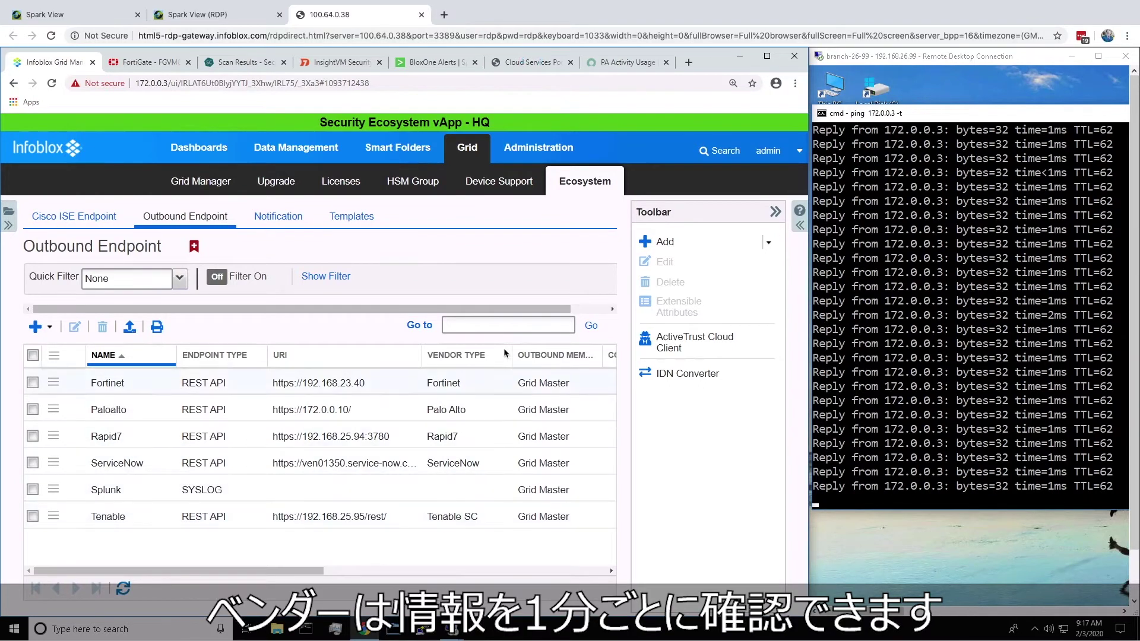
pyautogui.click(665, 346)
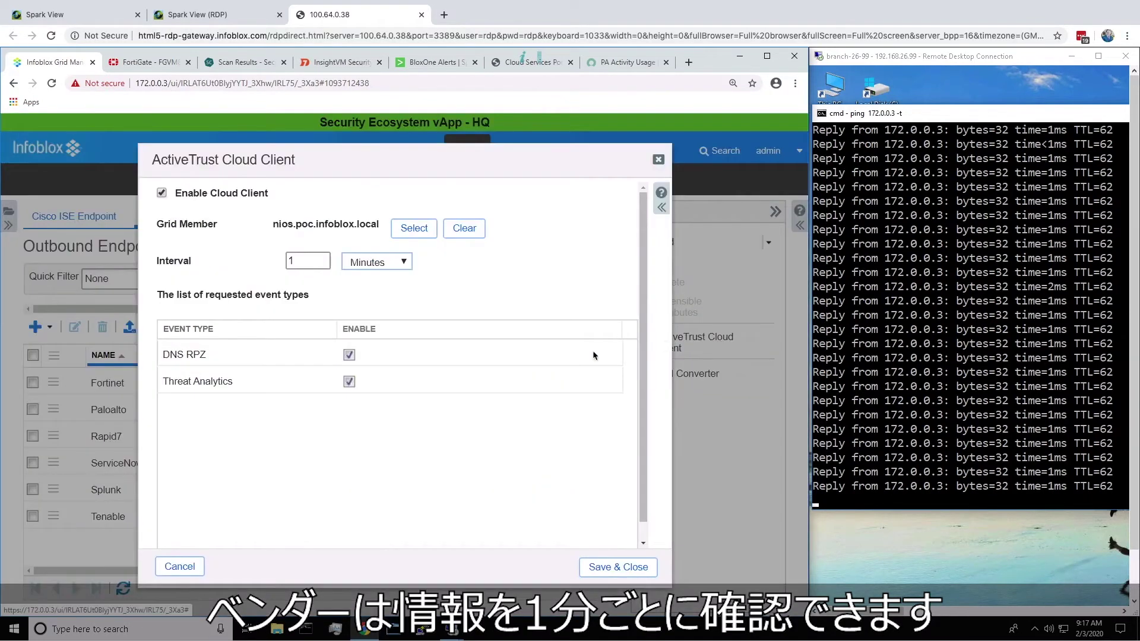
pyautogui.click(189, 566)
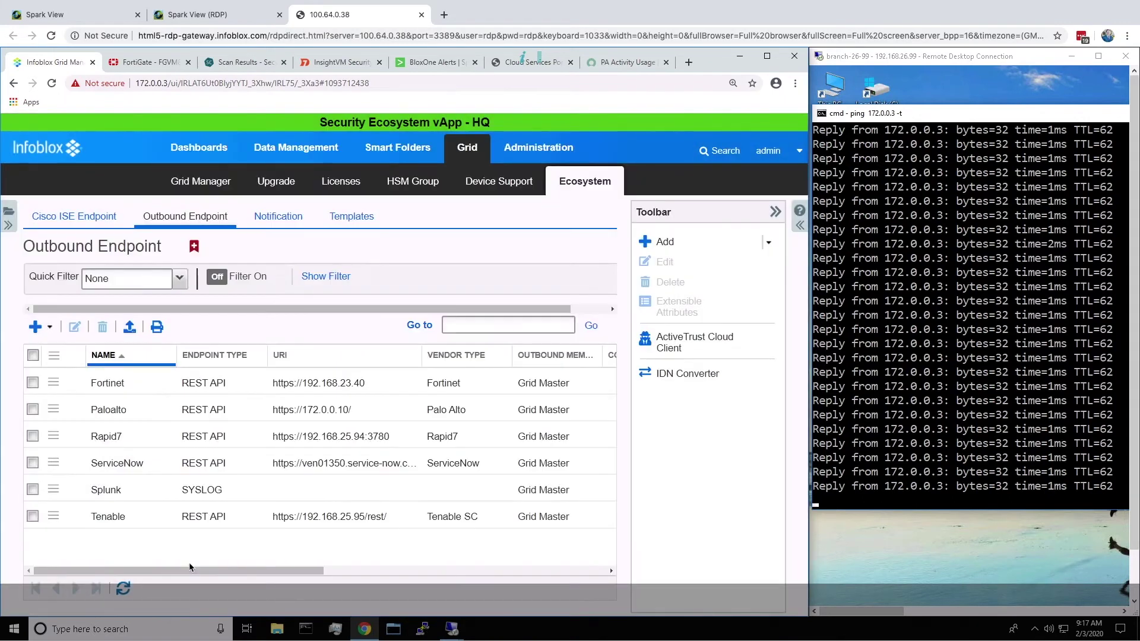
# Step: Switch to ServiceNow, find Watched Incidents by filtering the navigator for "watched", and open the newest incident to read its description
pyautogui.click(652, 63)
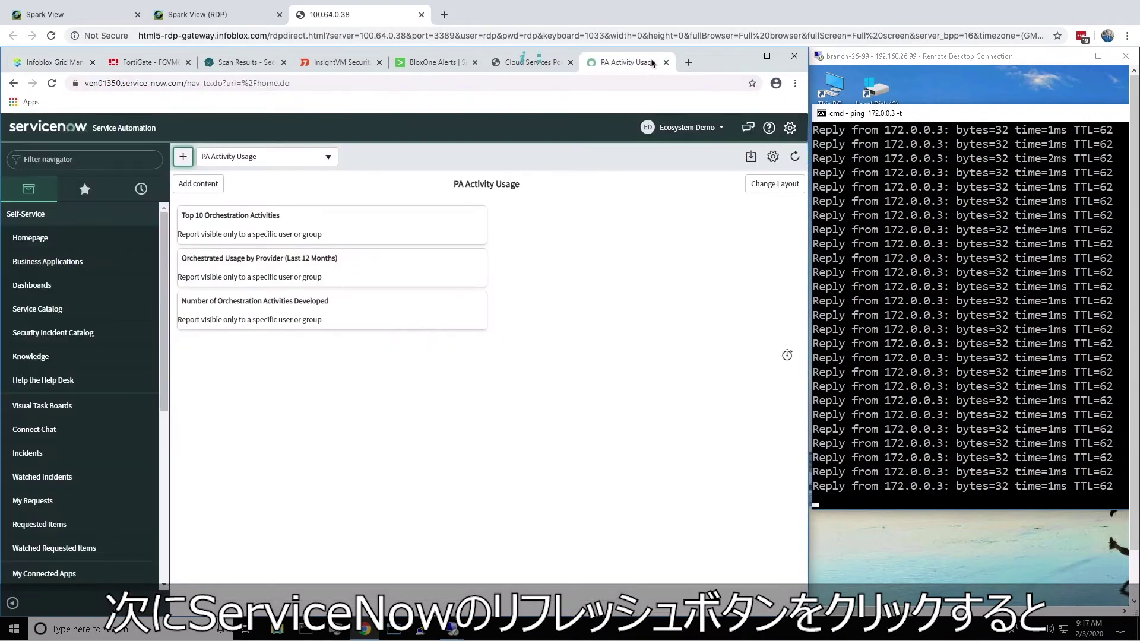
pyautogui.click(83, 159)
pyautogui.write('watched')
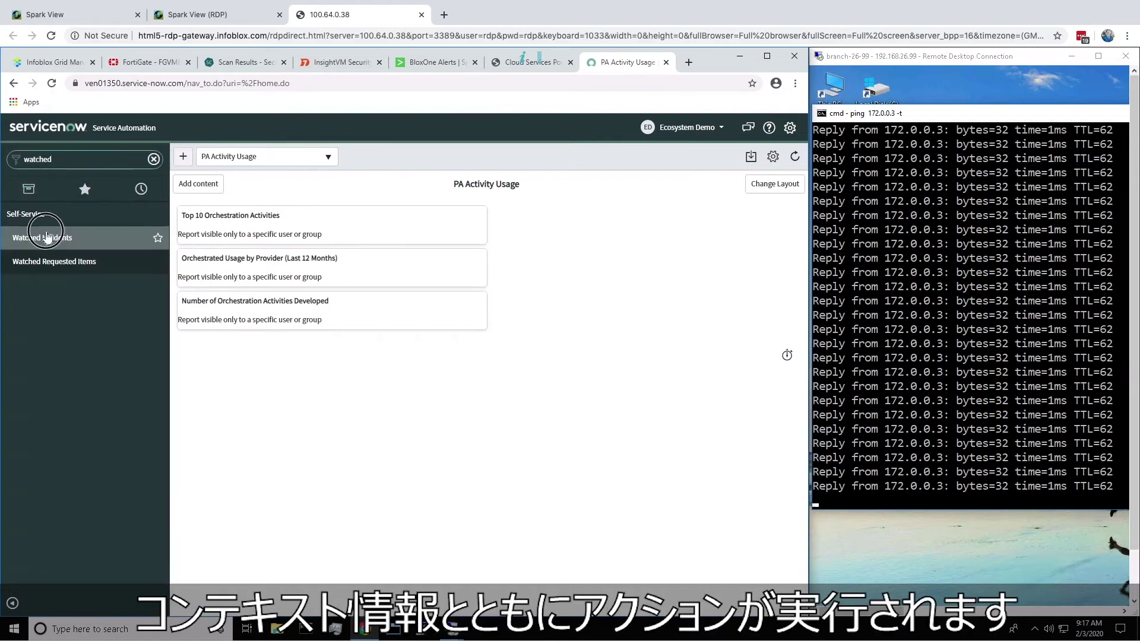
pyautogui.click(88, 241)
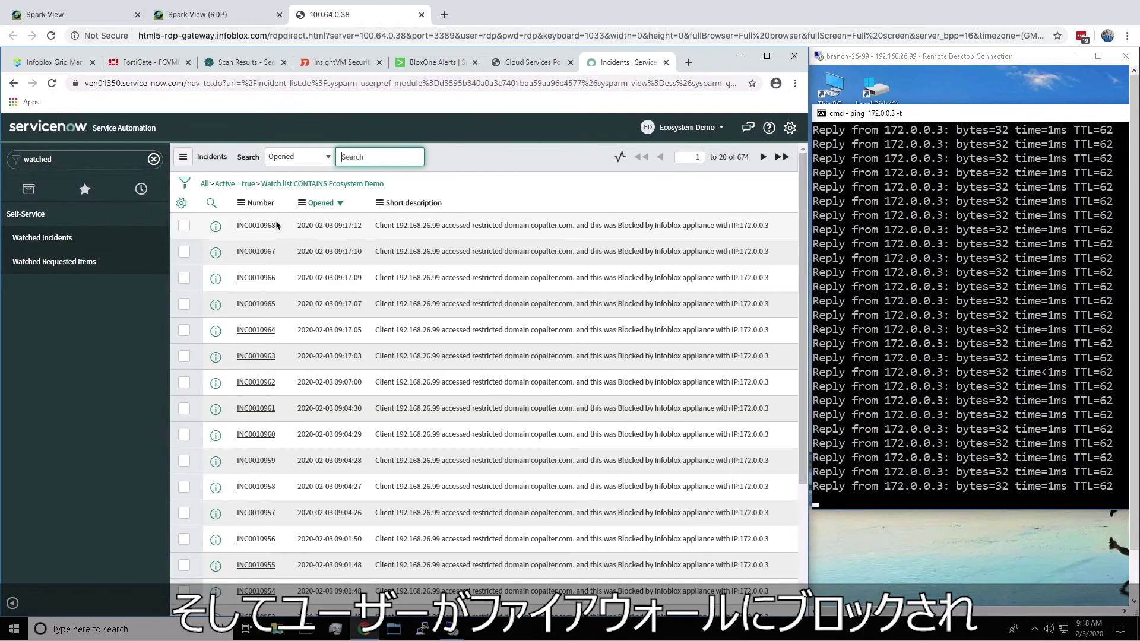
pyautogui.click(264, 226)
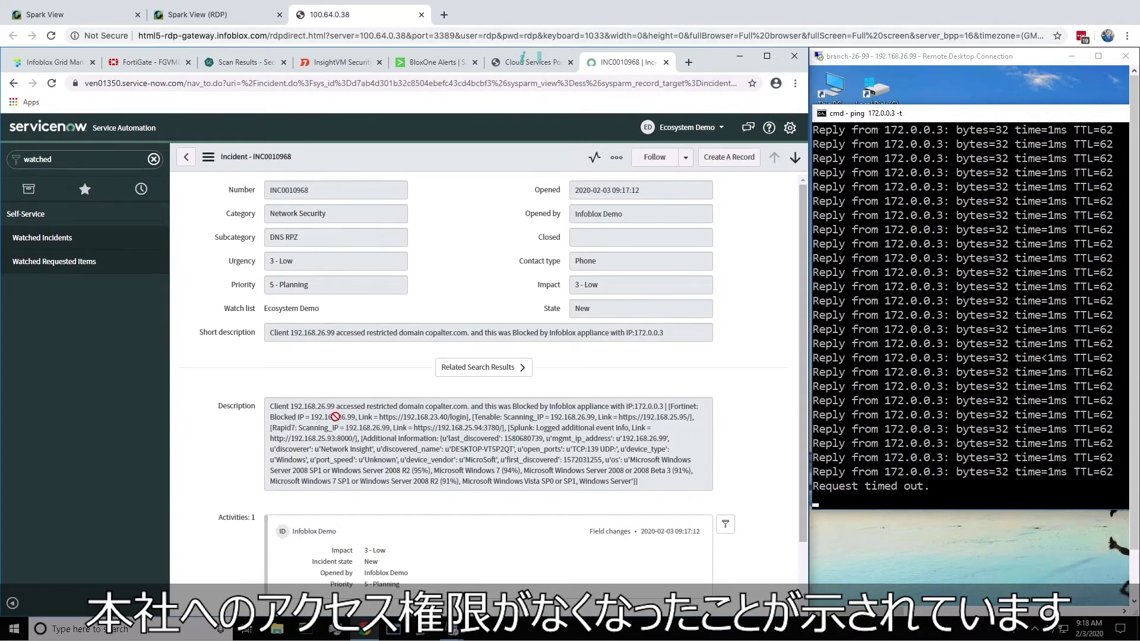
pyautogui.click(696, 409)
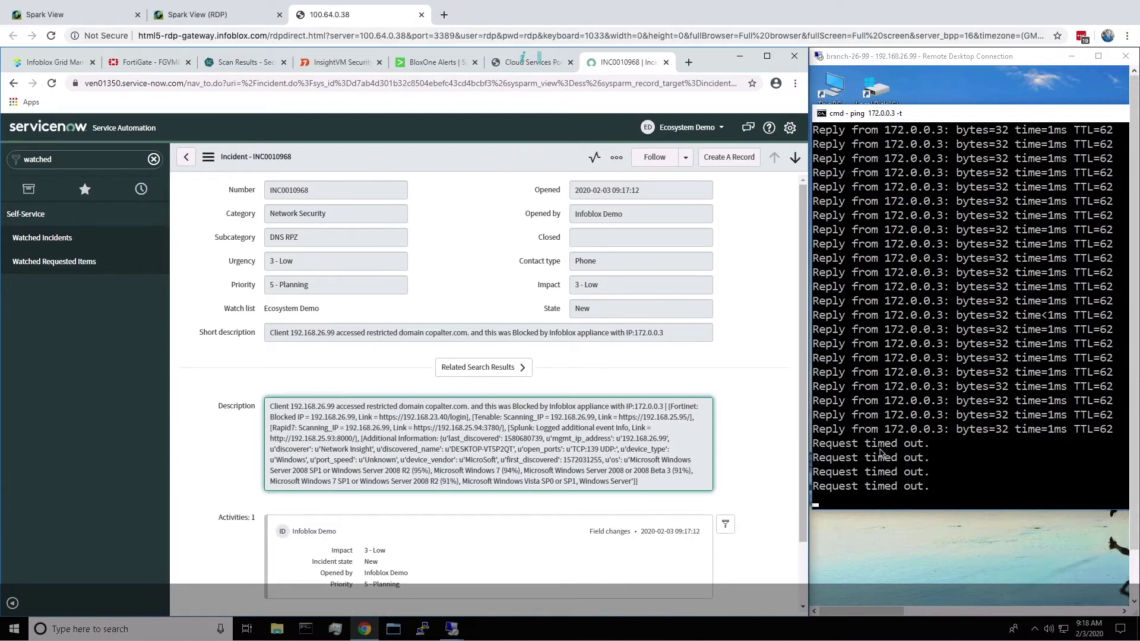
# Step: Switch to FortiGate and refresh the firewall address list to check the entry for 192.168.26.99 and the deny_group members
pyautogui.click(143, 67)
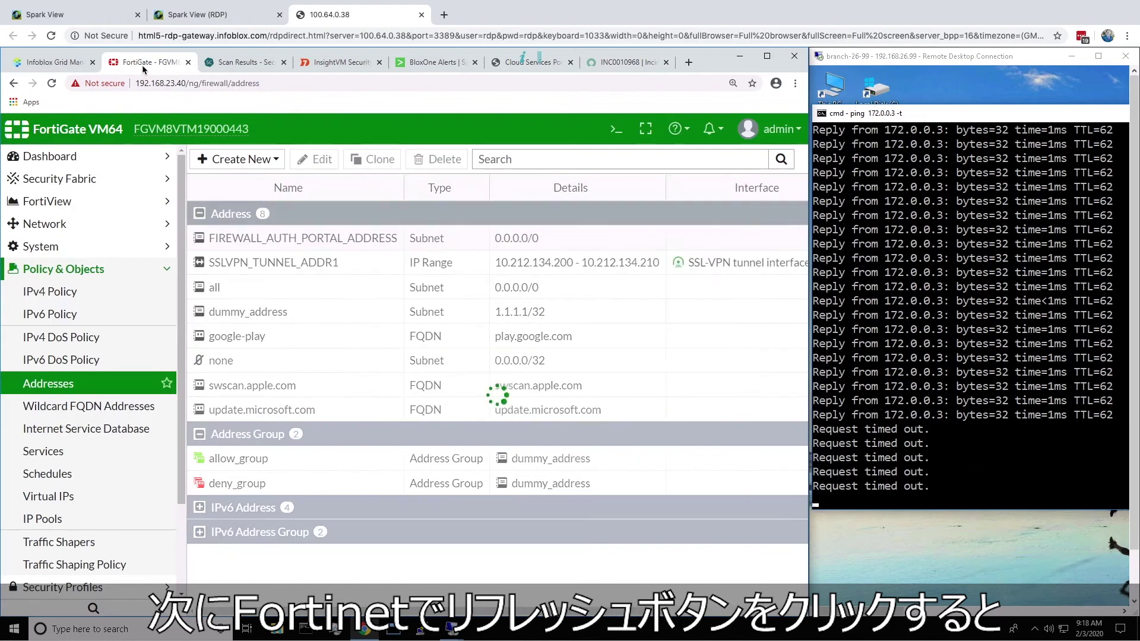
pyautogui.click(68, 383)
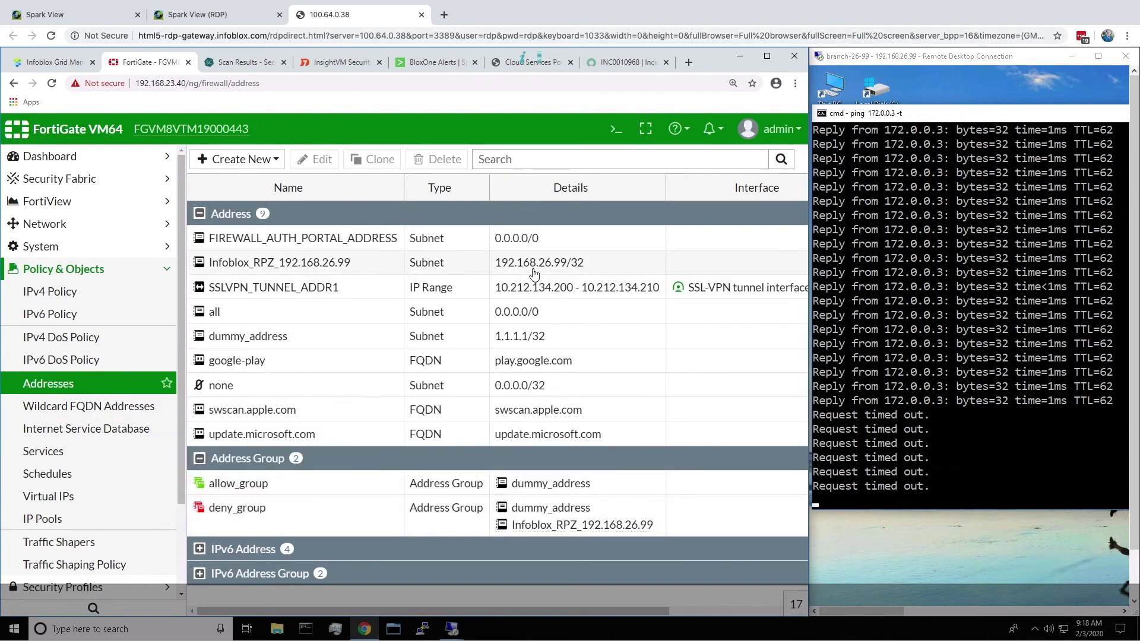
# Step: Refresh the Scan Results in Tenable SecurityCenter, and check the site scan status in Rapid7 InsightVM
pyautogui.click(246, 62)
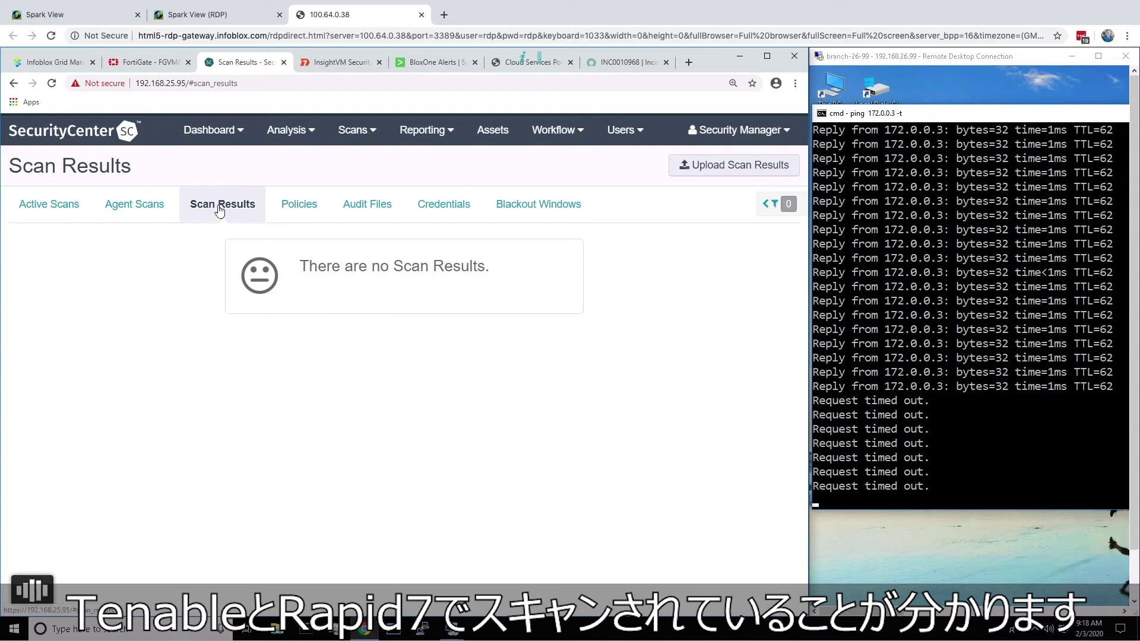
pyautogui.click(352, 131)
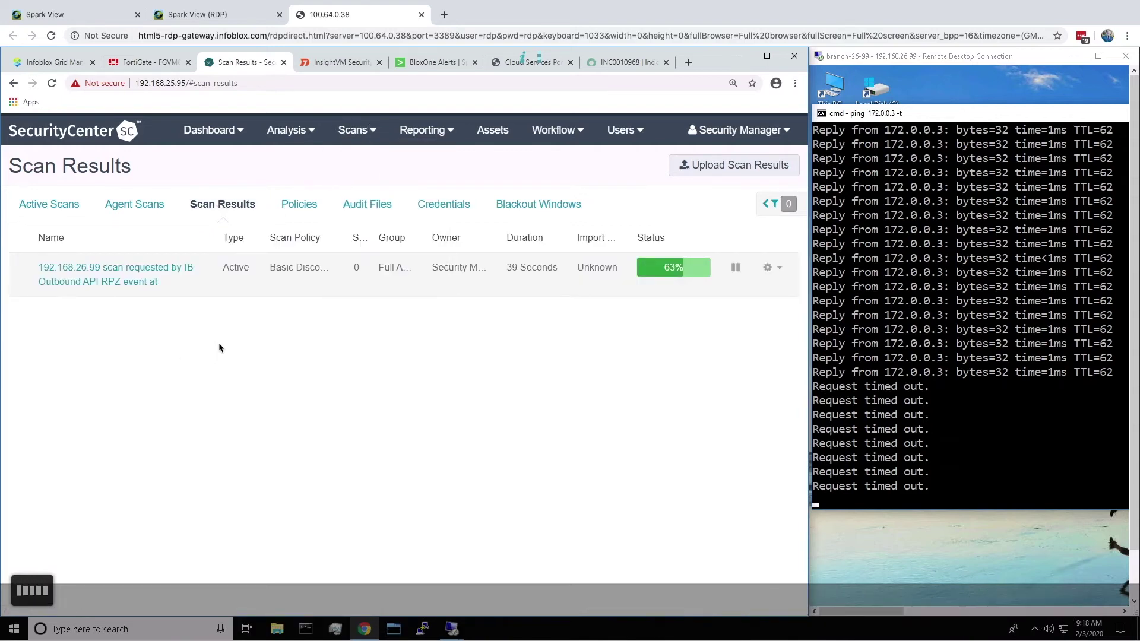
pyautogui.click(336, 63)
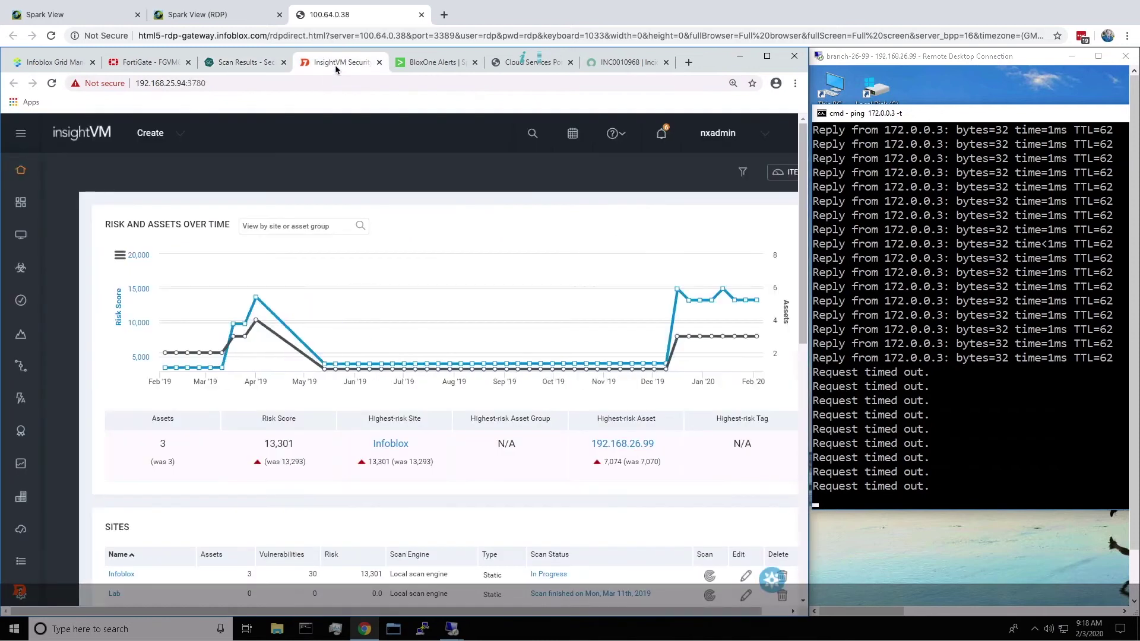
pyautogui.moveTo(22, 159)
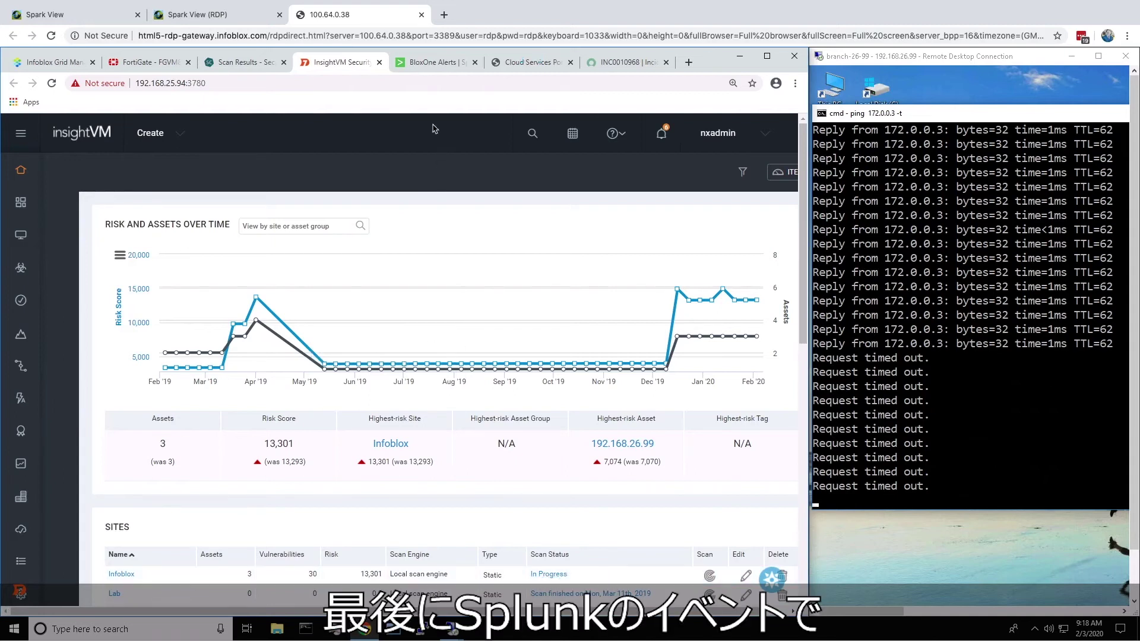
# Step: Switch to Splunk's BloxOne Alerts, filter them by device 192.168.26.99, and review the hits and top domain names
pyautogui.click(426, 66)
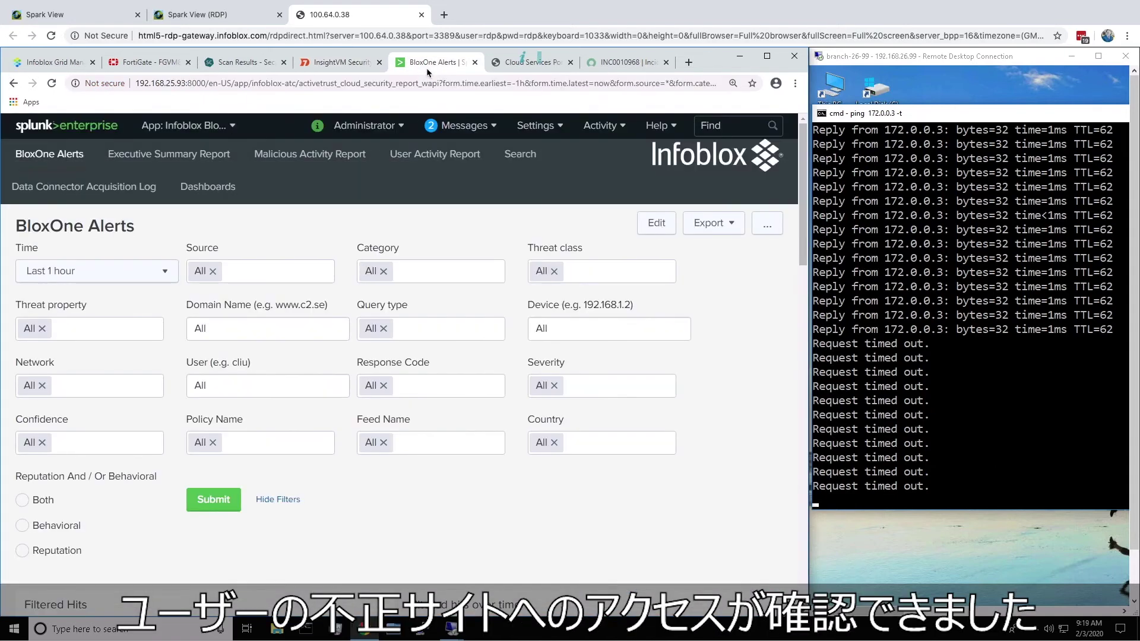
pyautogui.click(548, 330)
pyautogui.write('192.168.26.99')
pyautogui.moveTo(803, 258); pyautogui.dragTo(801, 479)
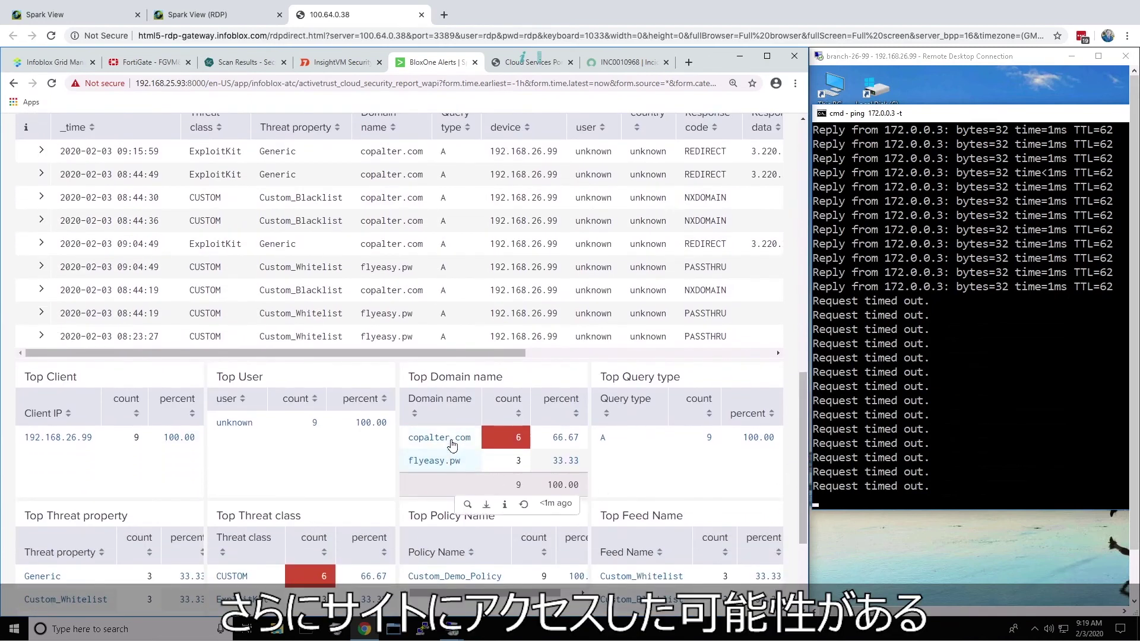
# Step: Reset the device filter to All, filter the alerts by domain name copalter.com, and review the top clients
pyautogui.moveTo(797, 427); pyautogui.dragTo(798, 175)
pyautogui.tripleClick(615, 325)
pyautogui.press('BackSpace')
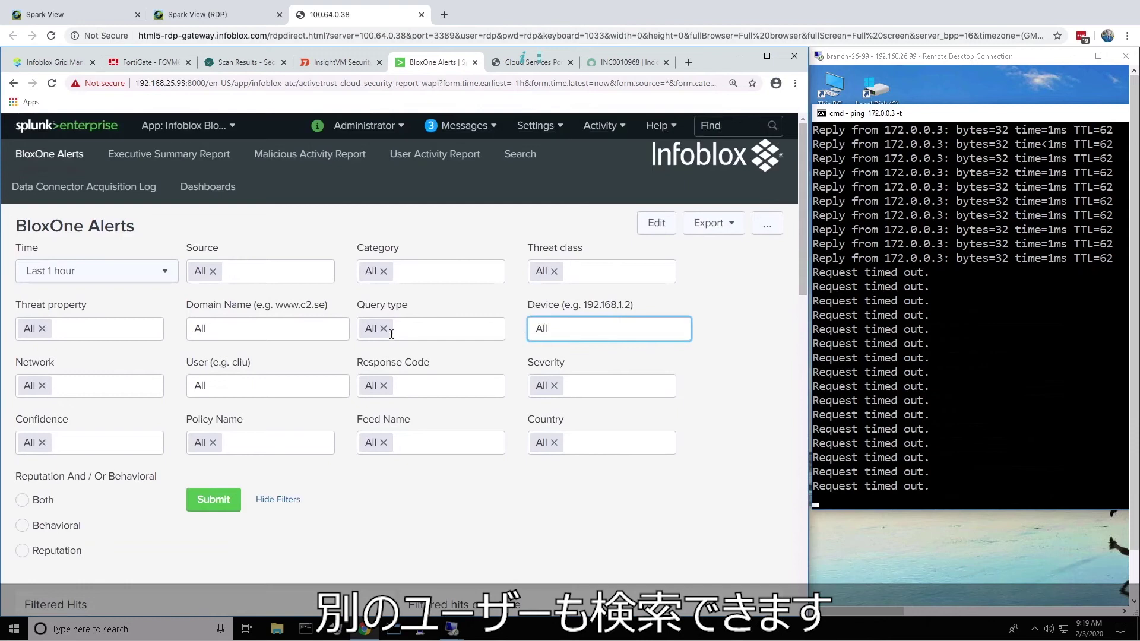
pyautogui.click(247, 337)
pyautogui.write('copalter.com')
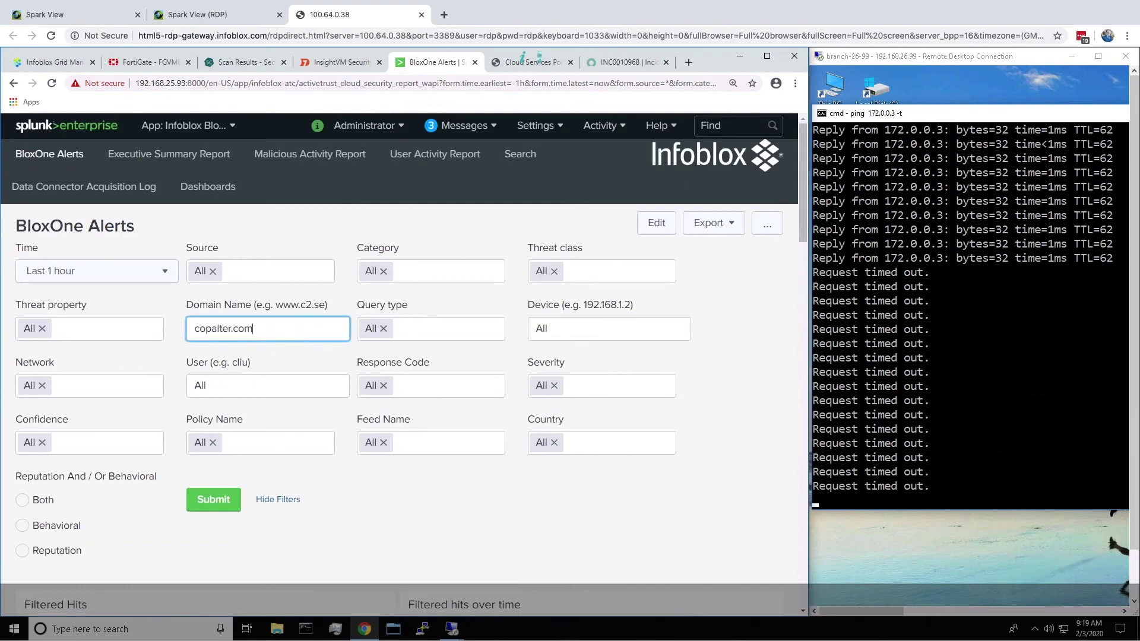
pyautogui.moveTo(801, 191); pyautogui.dragTo(801, 484)
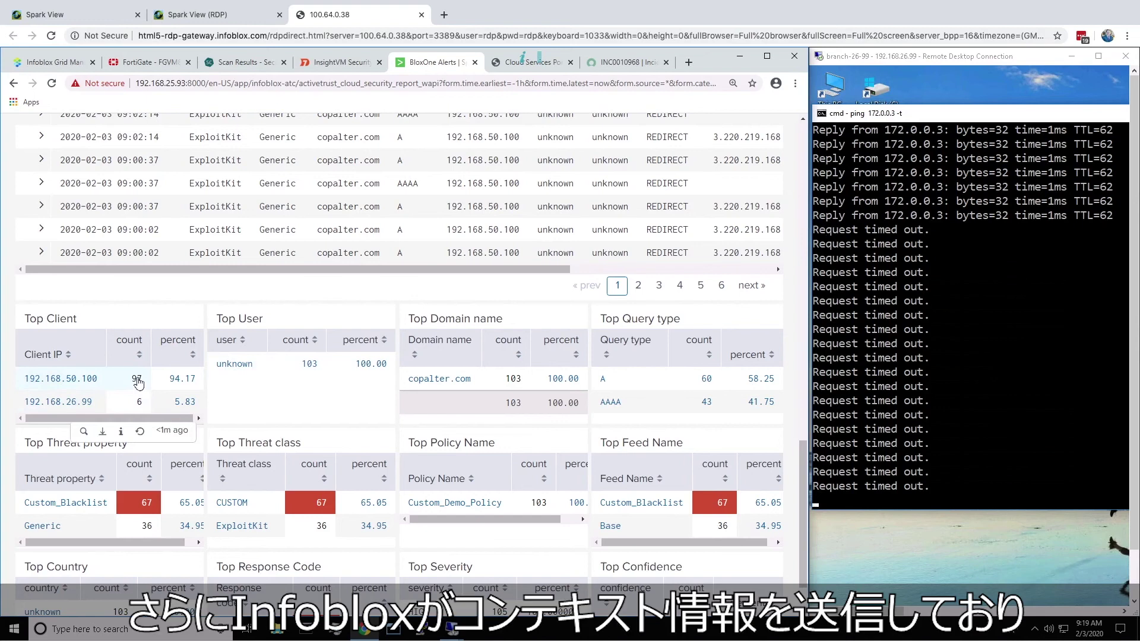
# Step: Open Splunk's Search & Reporting app and run a search for index="ecosystem_syslog"
pyautogui.moveTo(802, 454); pyautogui.dragTo(798, 113)
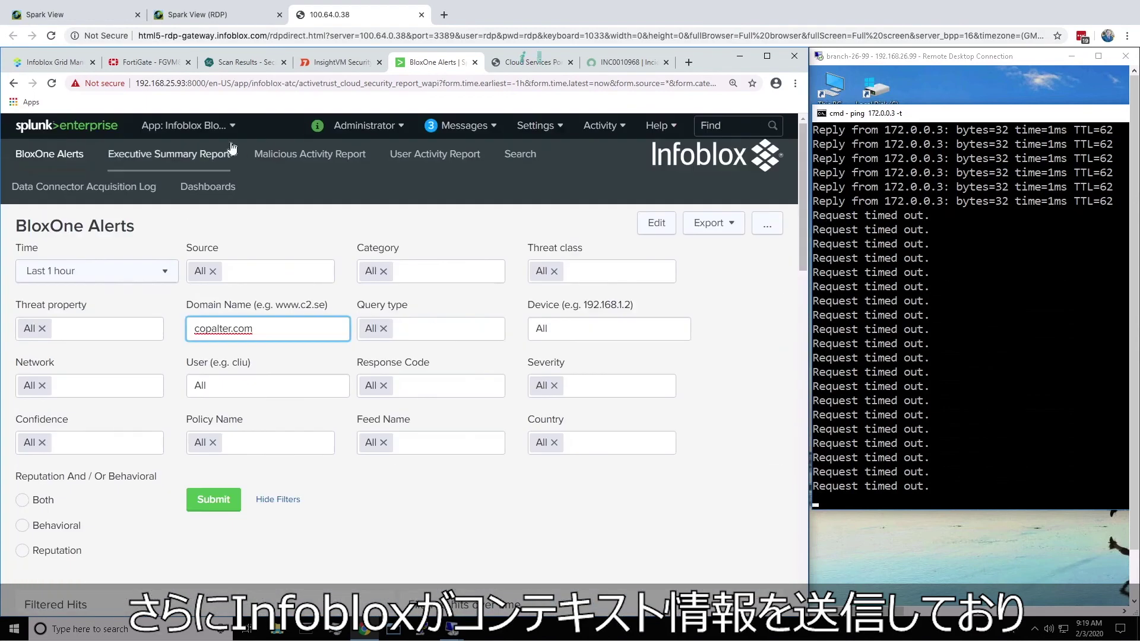
pyautogui.click(196, 158)
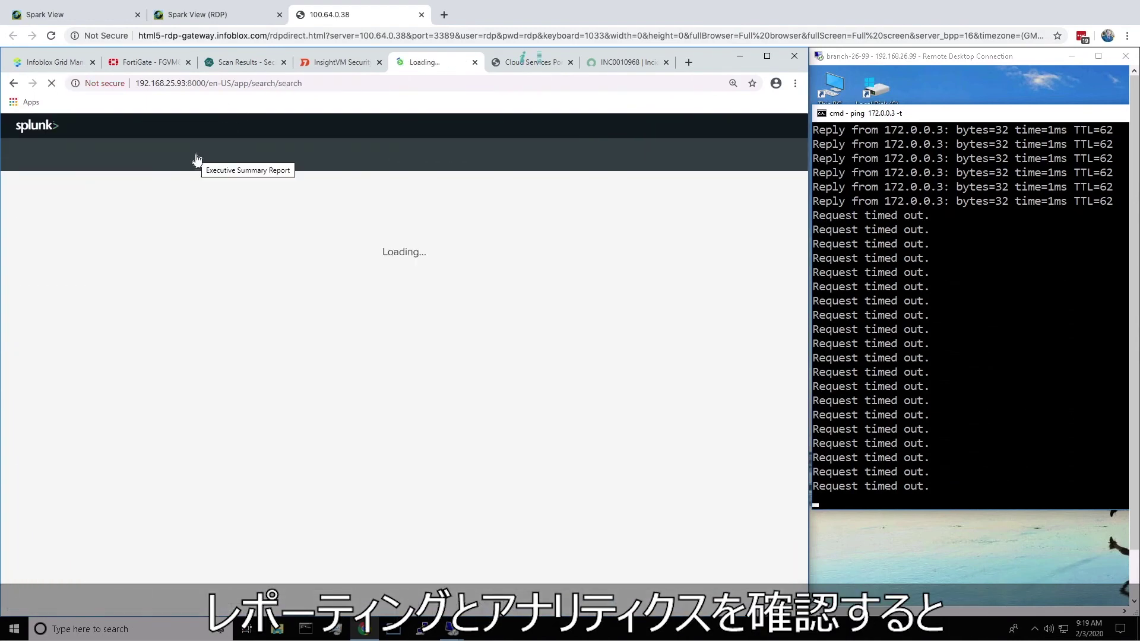
pyautogui.write('index="ecosystem_syslog"')
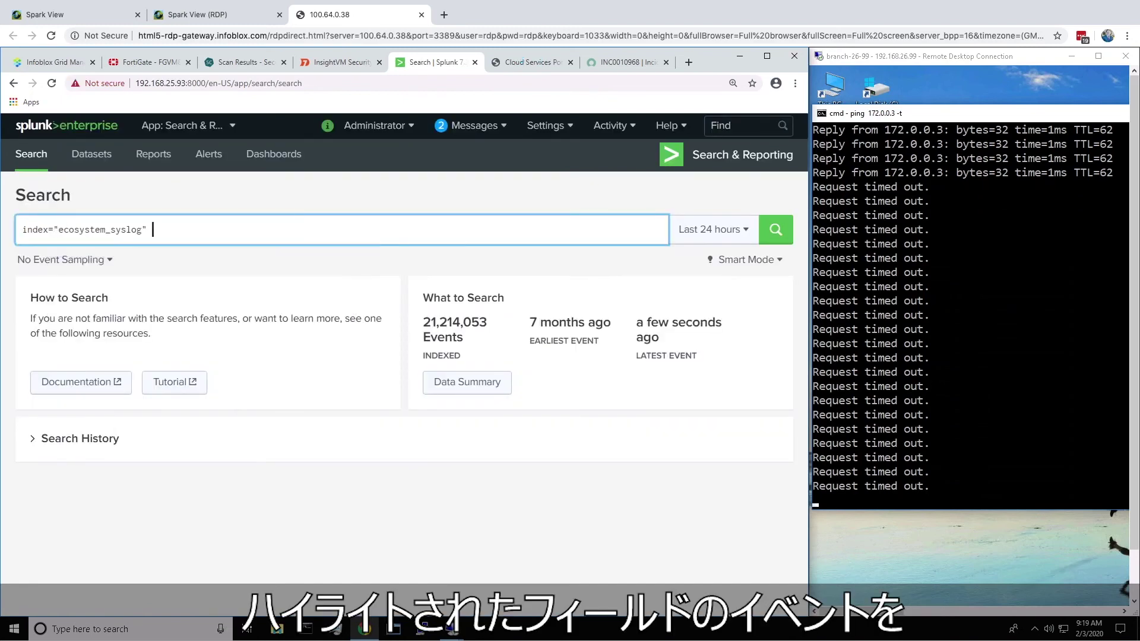
pyautogui.click(767, 237)
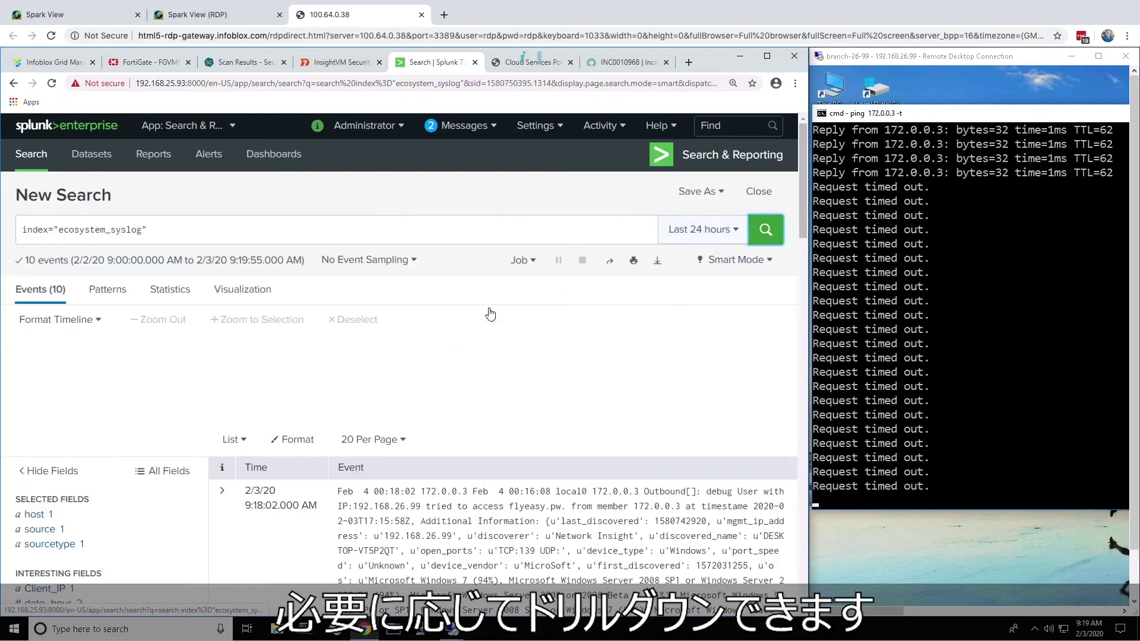
# Step: Expand the newest ecosystem_syslog event and examine its fields, including Client_IP, Device_Type, Discovered_Name and URL
pyautogui.click(221, 446)
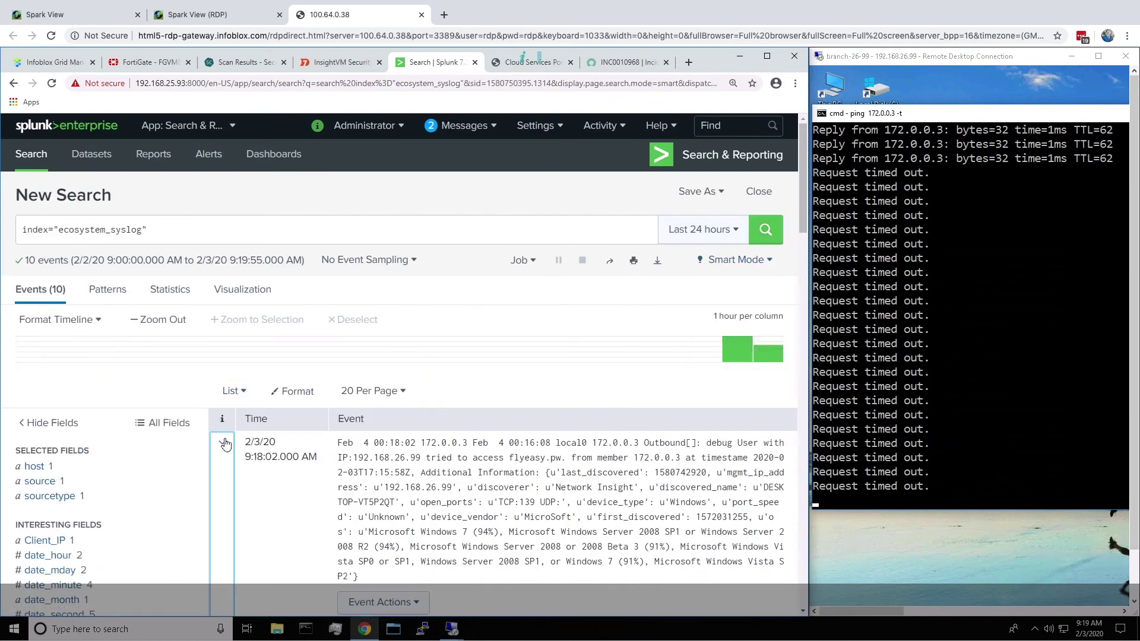
pyautogui.scroll(-5, 452, 342)
pyautogui.scroll(-2, 454, 345)
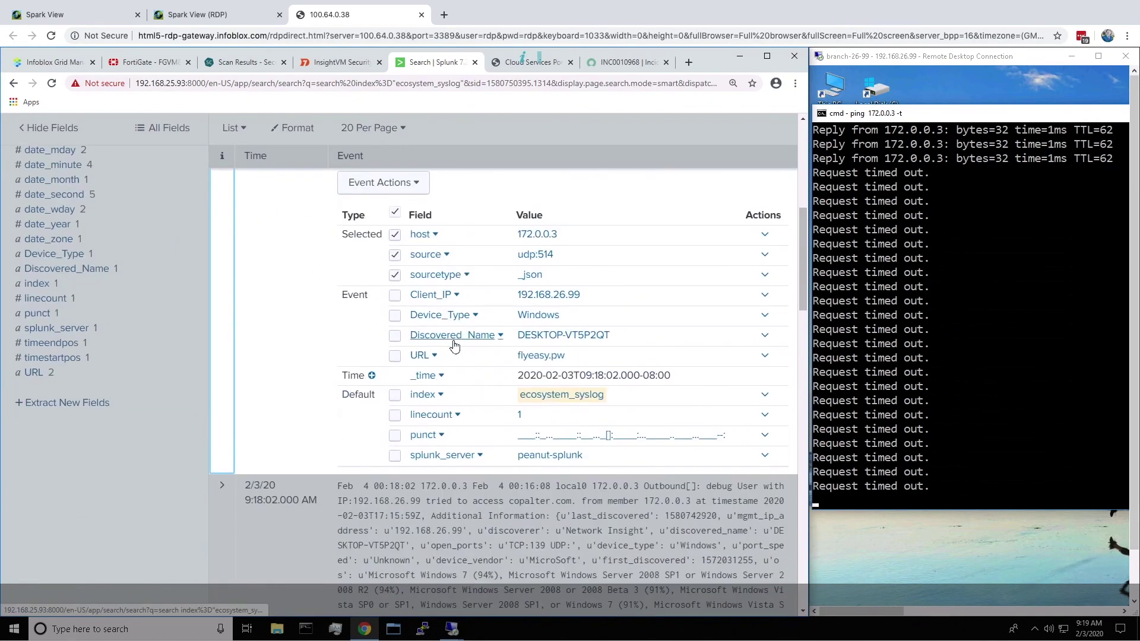